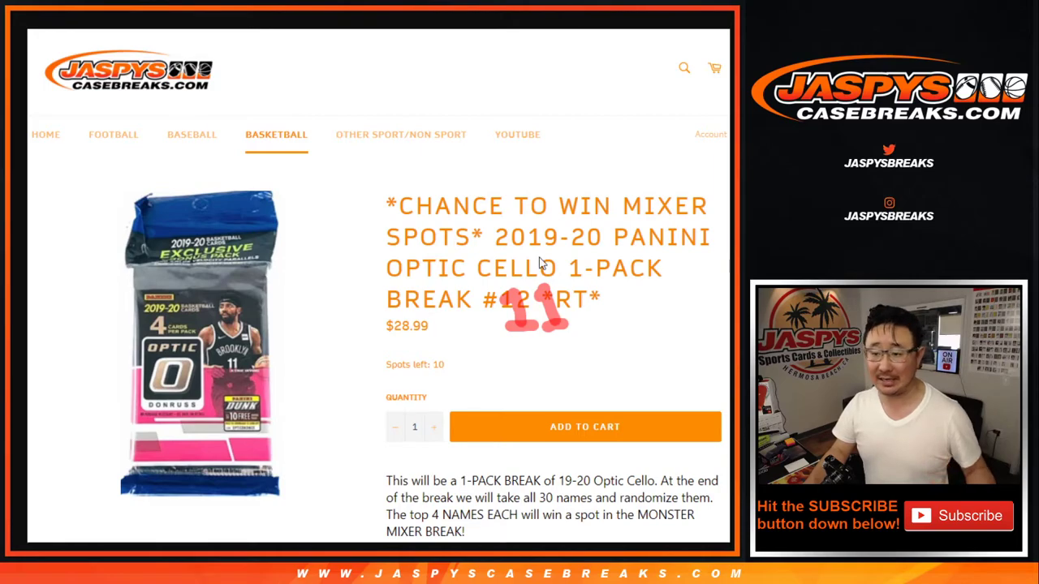
Bring up the List Randomizer holding the buyers' names, scrolled to the top of the list.
{"action": "key", "text": "ctrl+Tab"}
{"action": "scroll", "coordinate": [300, 389], "scroll_direction": "up", "scroll_amount": 1}
{"action": "scroll", "coordinate": [300, 389], "scroll_direction": "up", "scroll_amount": 10}
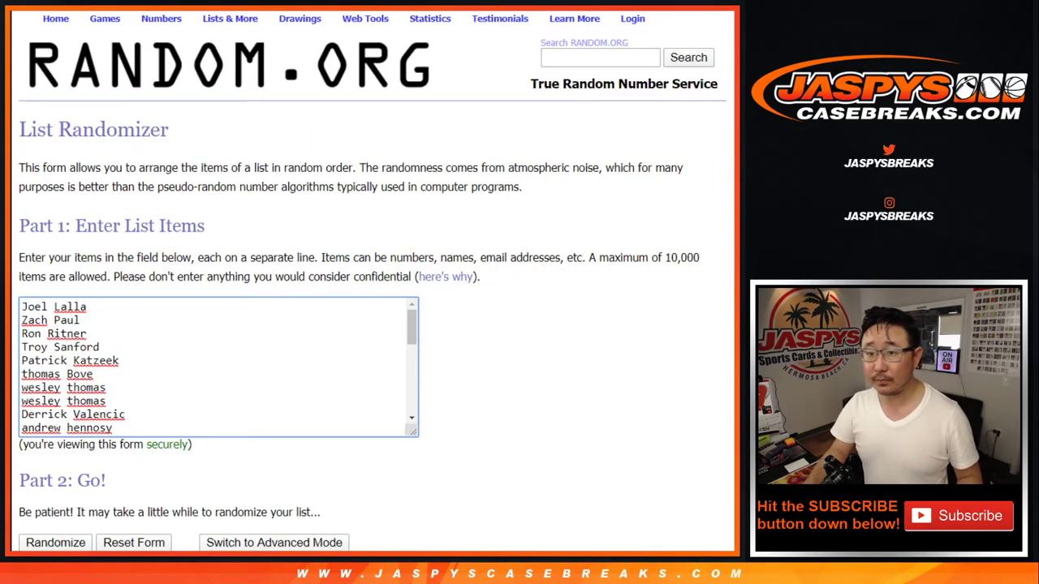
Replace the list with the NBA team names and roll two dice, landing on 5 and 1.
{"action": "key", "text": "ctrl+a"}
{"action": "key", "text": "ctrl+v"}
{"action": "scroll", "coordinate": [322, 398], "scroll_direction": "up", "scroll_amount": 7}
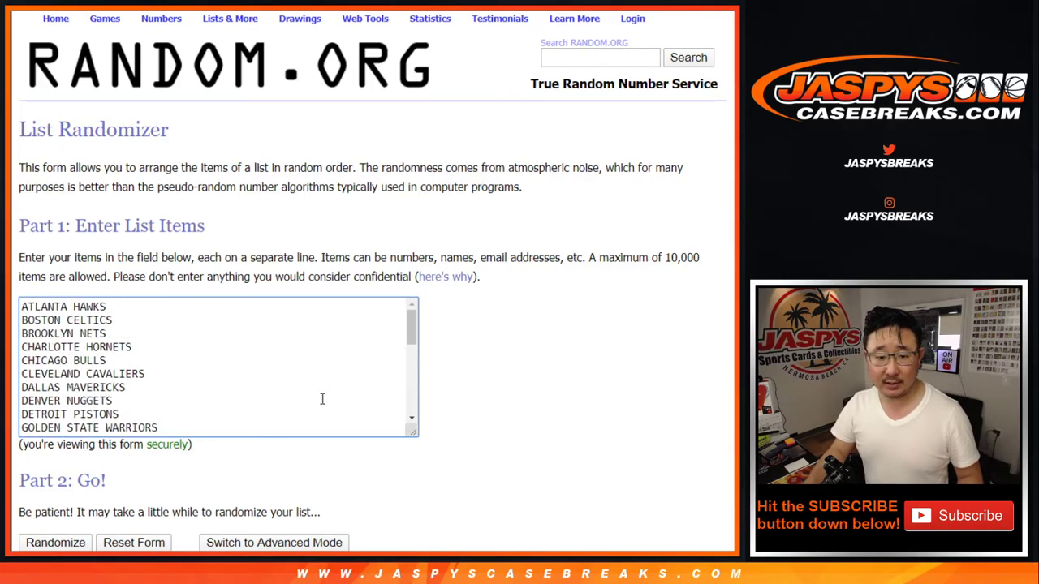
{"action": "left_click", "coordinate": [325, 6]}
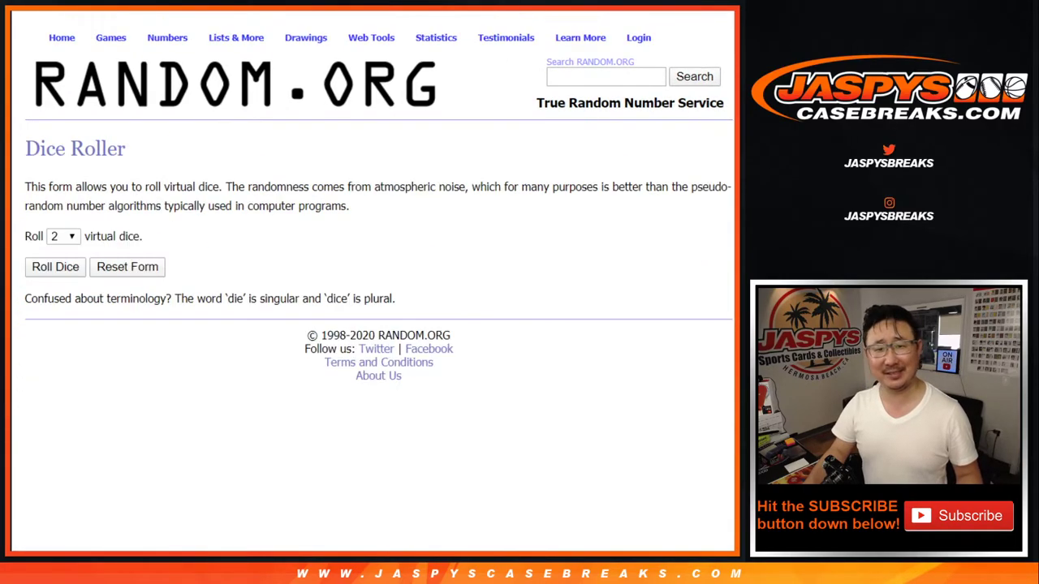
{"action": "left_click", "coordinate": [49, 268]}
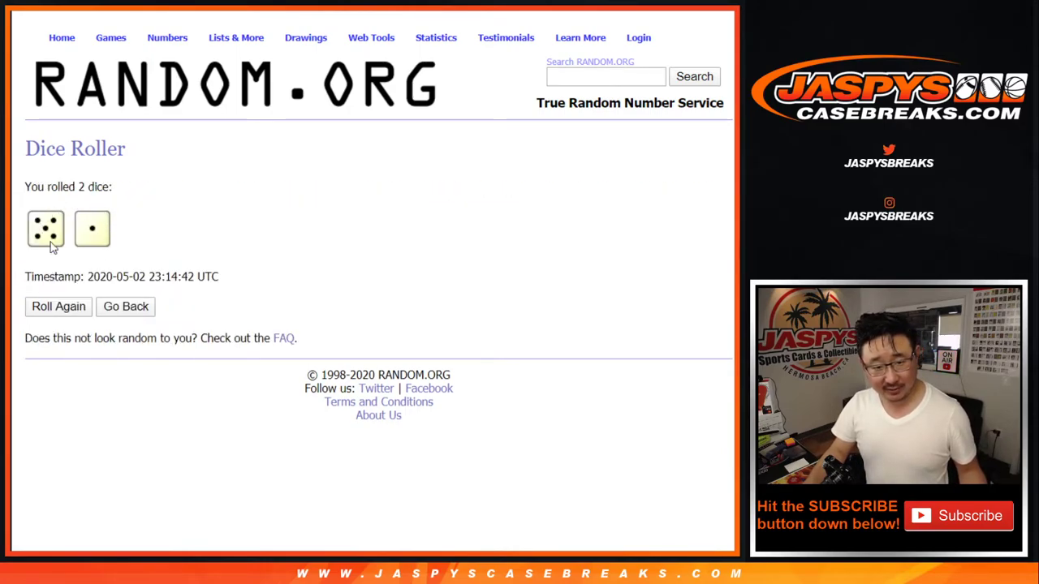
Shuffle the buyers' names list six times in the List Randomizer.
{"action": "left_click", "coordinate": [426, 9]}
{"action": "scroll", "coordinate": [578, 260], "scroll_direction": "down", "scroll_amount": 2}
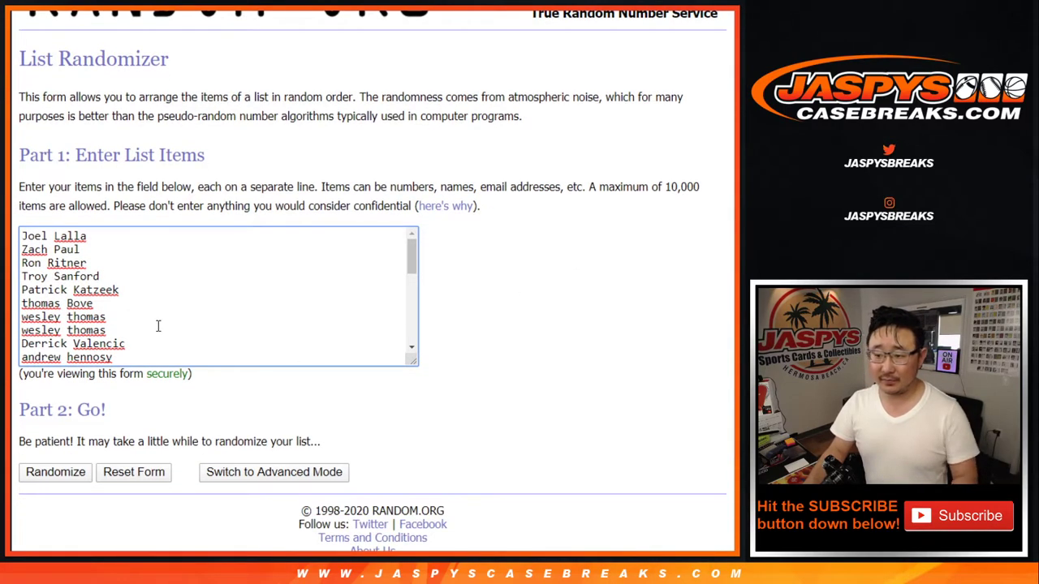
{"action": "scroll", "coordinate": [155, 323], "scroll_direction": "down", "scroll_amount": 5}
{"action": "scroll", "coordinate": [382, 401], "scroll_direction": "down", "scroll_amount": 1}
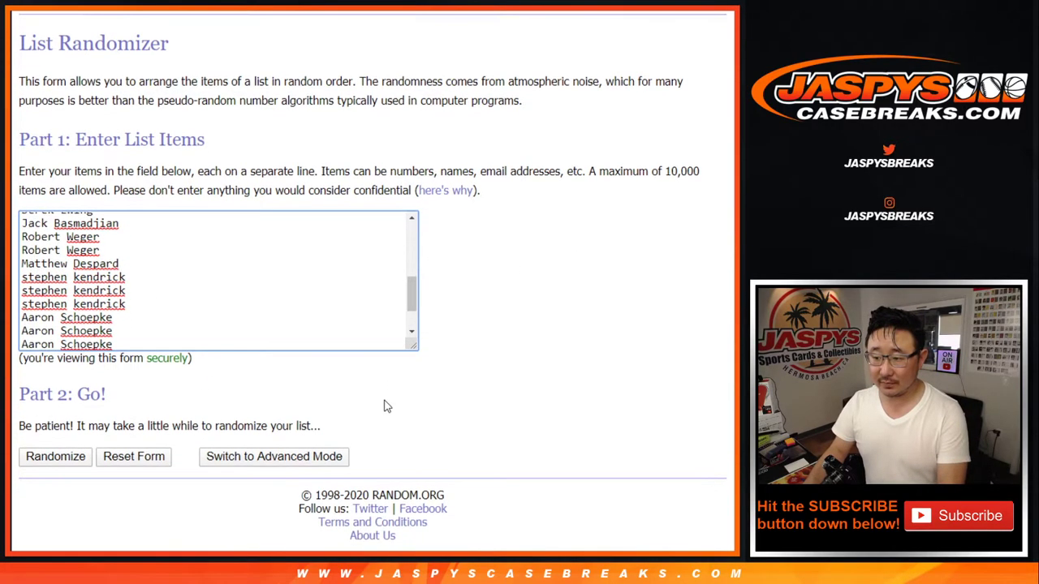
{"action": "left_click", "coordinate": [47, 461]}
{"action": "scroll", "coordinate": [41, 459], "scroll_direction": "down", "scroll_amount": 3}
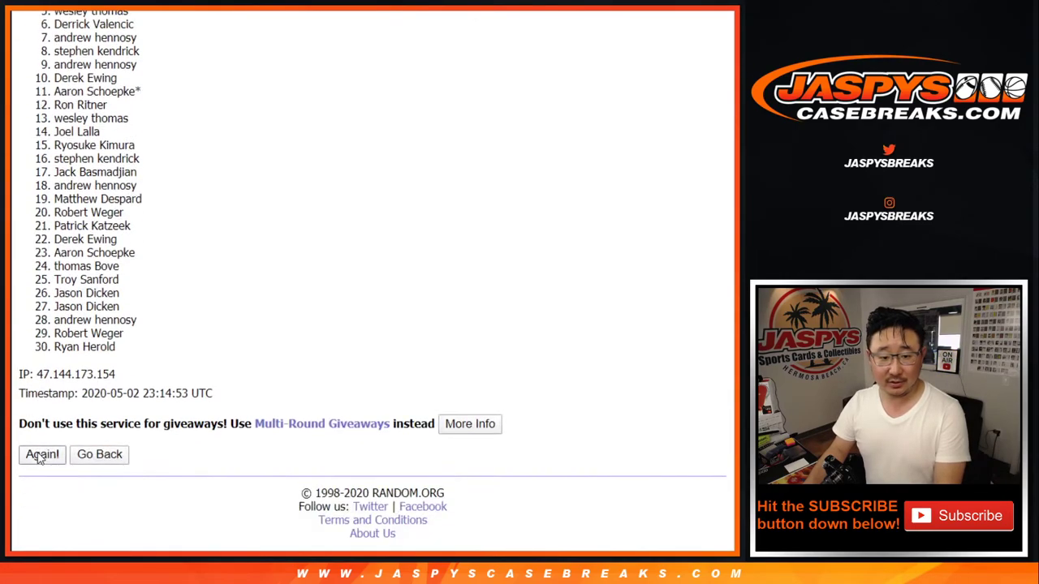
{"action": "left_click", "coordinate": [41, 456]}
{"action": "scroll", "coordinate": [41, 459], "scroll_direction": "down", "scroll_amount": 3}
{"action": "left_click", "coordinate": [41, 456]}
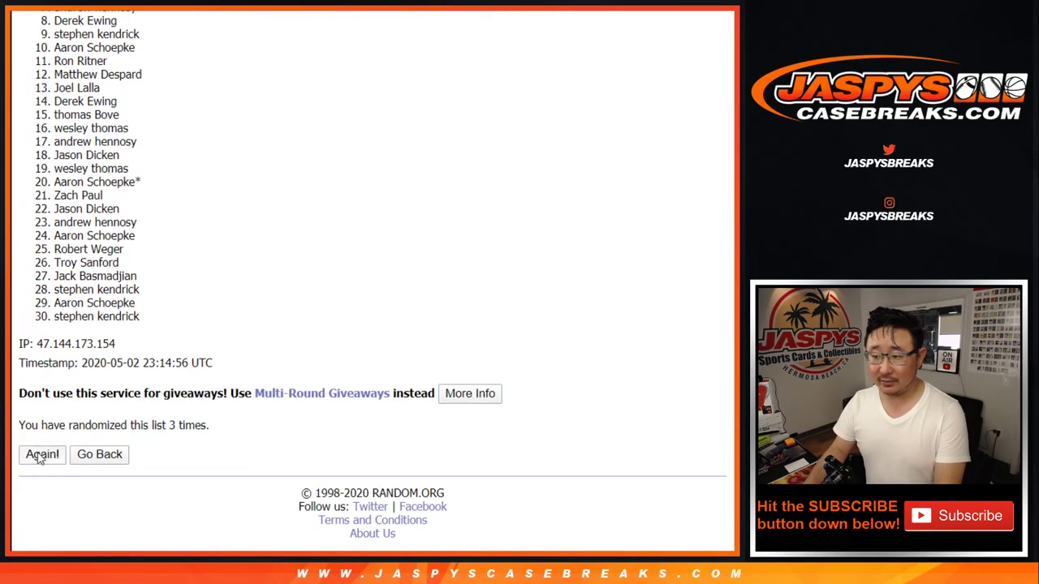
{"action": "left_click", "coordinate": [41, 456]}
{"action": "left_click", "coordinate": [40, 456]}
{"action": "scroll", "coordinate": [164, 307], "scroll_direction": "down", "scroll_amount": 3}
{"action": "key", "text": "Return"}
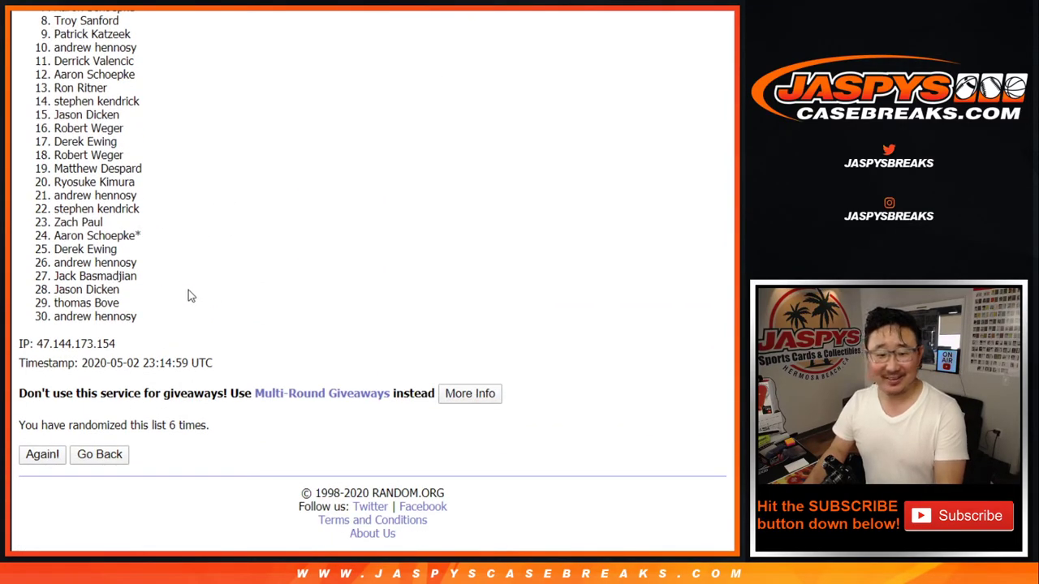
{"action": "scroll", "coordinate": [188, 294], "scroll_direction": "up", "scroll_amount": 4}
Copy the shuffled names into column A of the spreadsheet starting at A1.
{"action": "left_click_drag", "start_coordinate": [53, 216], "coordinate": [139, 319]}
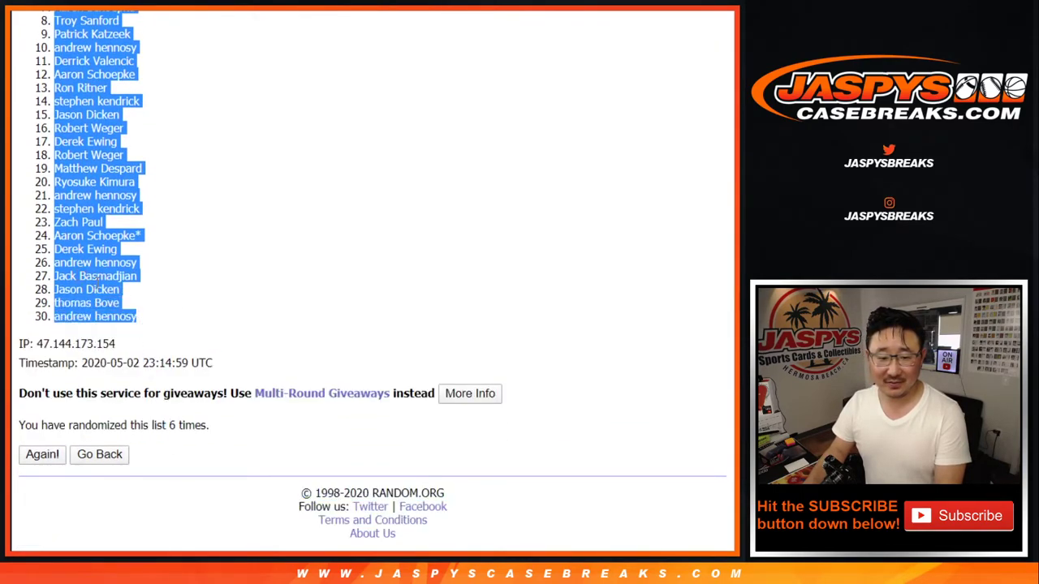
{"action": "scroll", "coordinate": [229, 276], "scroll_direction": "up", "scroll_amount": 4}
{"action": "scroll", "coordinate": [297, 290], "scroll_direction": "down", "scroll_amount": 4}
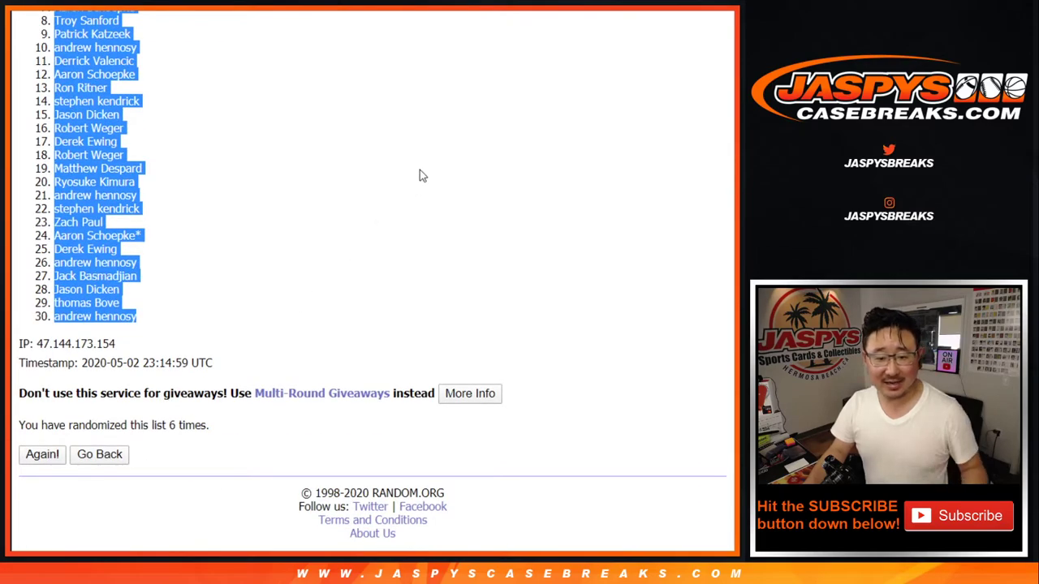
{"action": "key", "text": "alt+Tab"}
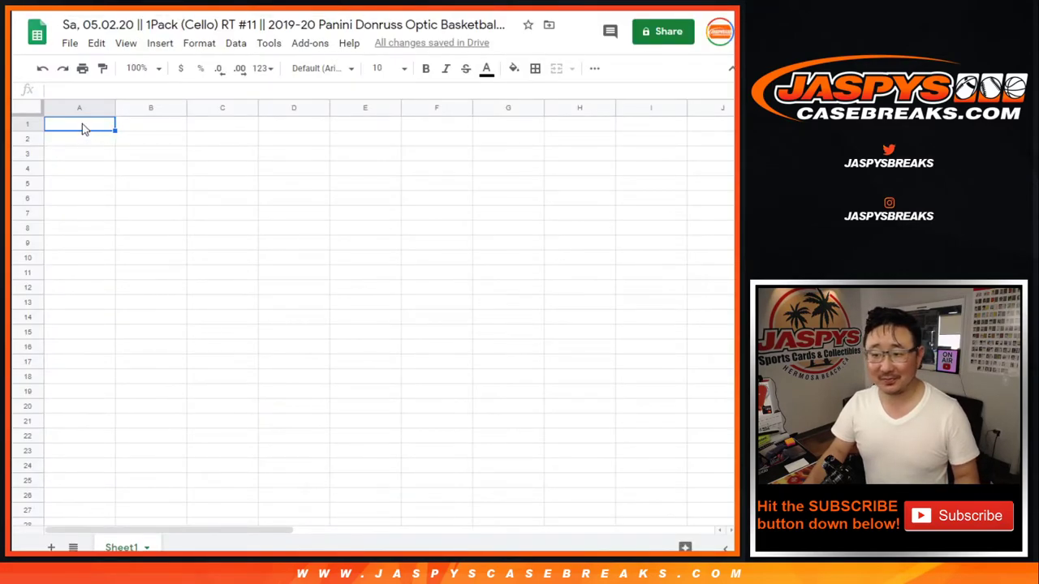
{"action": "right_click", "coordinate": [81, 128]}
{"action": "left_click", "coordinate": [89, 111]}
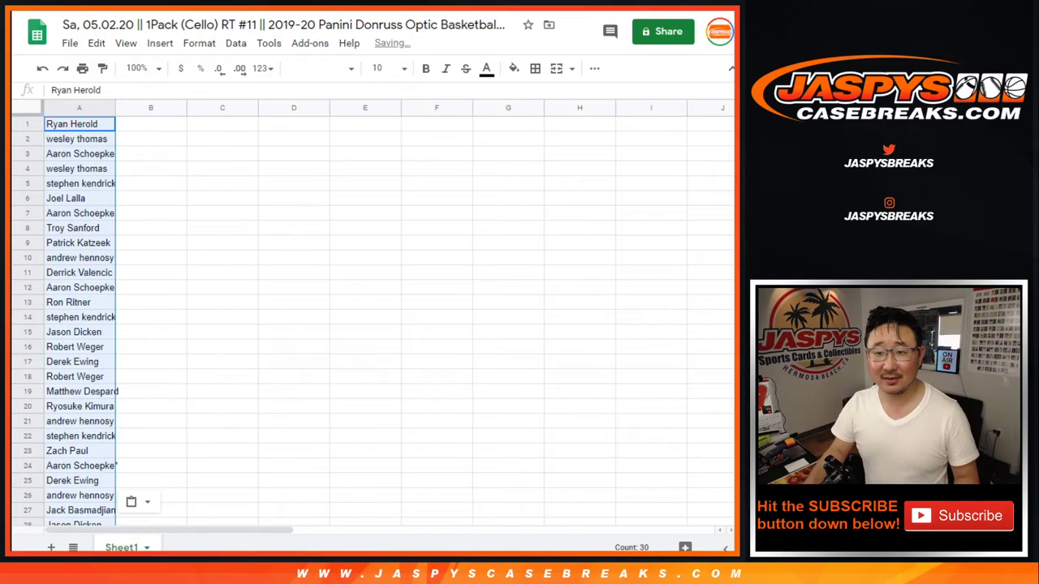
{"action": "key", "text": "alt+Tab"}
Shuffle the NBA team list six times in the List Randomizer.
{"action": "key", "text": "ctrl+Tab"}
{"action": "scroll", "coordinate": [50, 415], "scroll_direction": "down", "scroll_amount": 1}
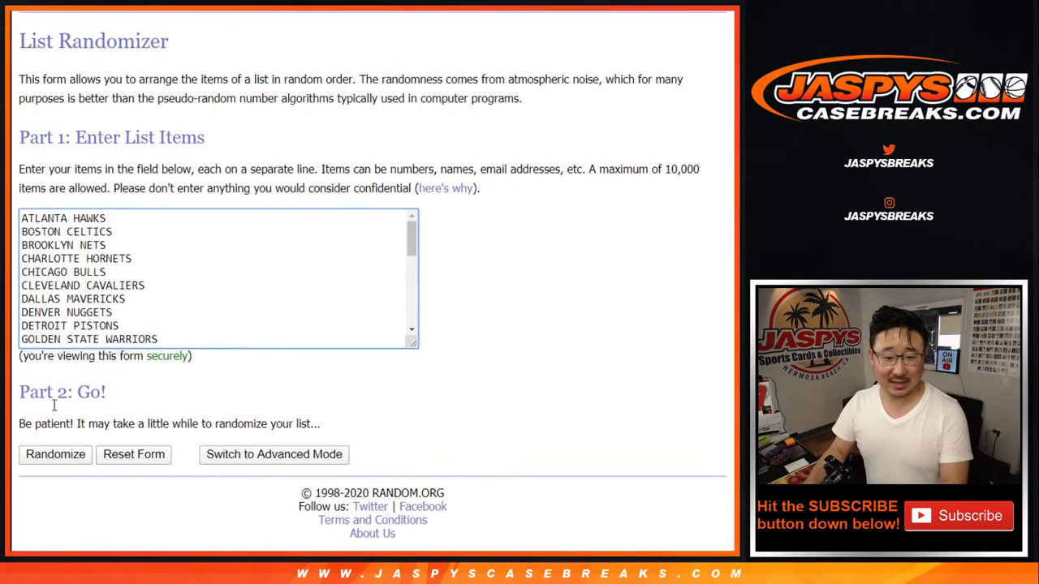
{"action": "left_click", "coordinate": [44, 459]}
{"action": "scroll", "coordinate": [43, 460], "scroll_direction": "down", "scroll_amount": 3}
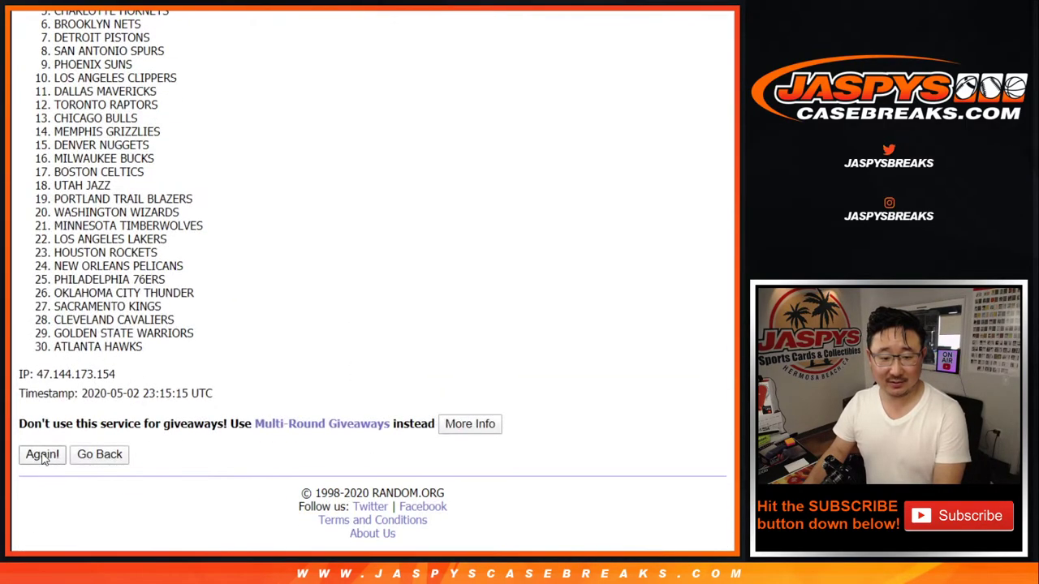
{"action": "left_click", "coordinate": [42, 456]}
{"action": "left_click", "coordinate": [42, 456]}
{"action": "left_click", "coordinate": [42, 456]}
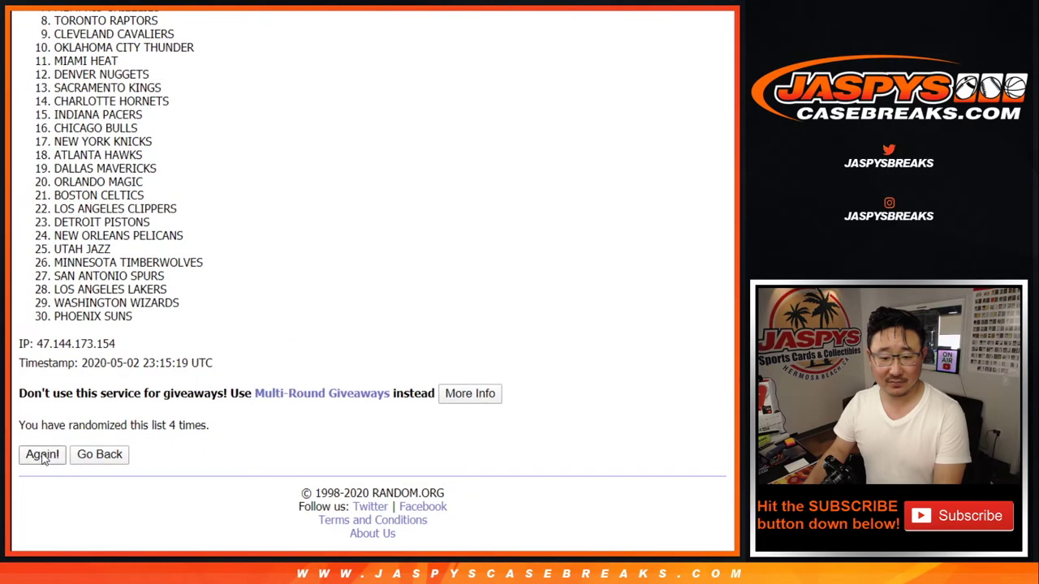
{"action": "left_click", "coordinate": [42, 456]}
{"action": "left_click", "coordinate": [42, 455]}
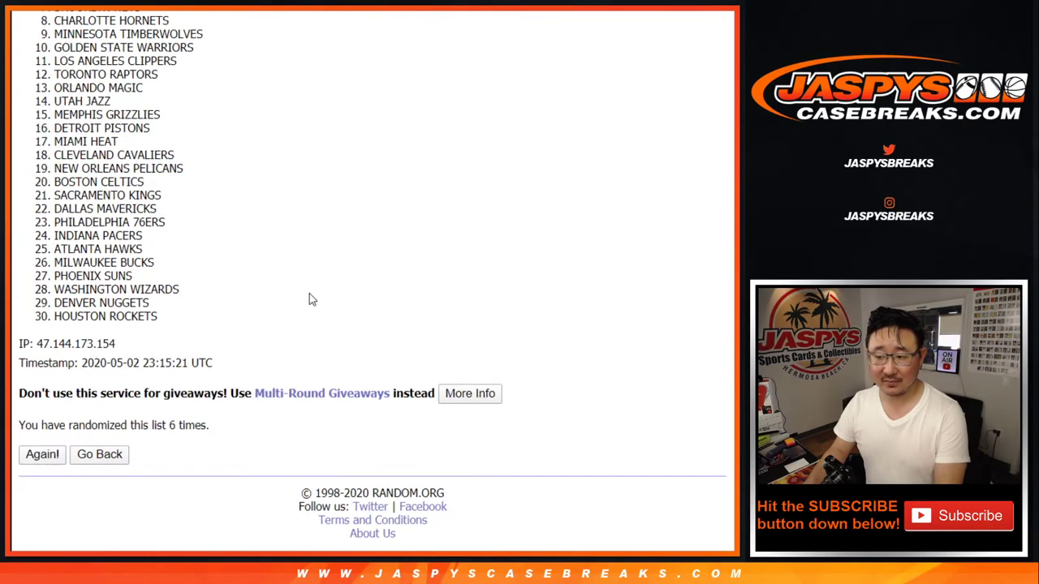
Select all 30 shuffled team names, Chicago Bulls through Houston Rockets.
{"action": "scroll", "coordinate": [309, 300], "scroll_direction": "up", "scroll_amount": 4}
{"action": "left_click_drag", "start_coordinate": [59, 214], "coordinate": [163, 348]}
{"action": "scroll", "coordinate": [162, 348], "scroll_direction": "up", "scroll_amount": 4}
{"action": "left_click", "coordinate": [50, 215]}
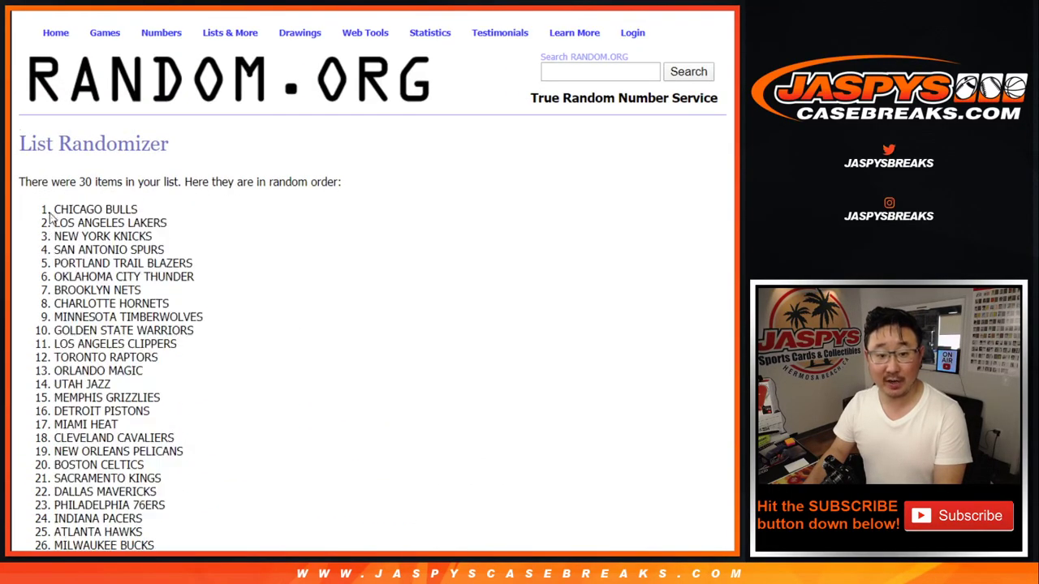
{"action": "left_click_drag", "start_coordinate": [55, 209], "coordinate": [162, 317]}
{"action": "key", "text": "ctrl+c"}
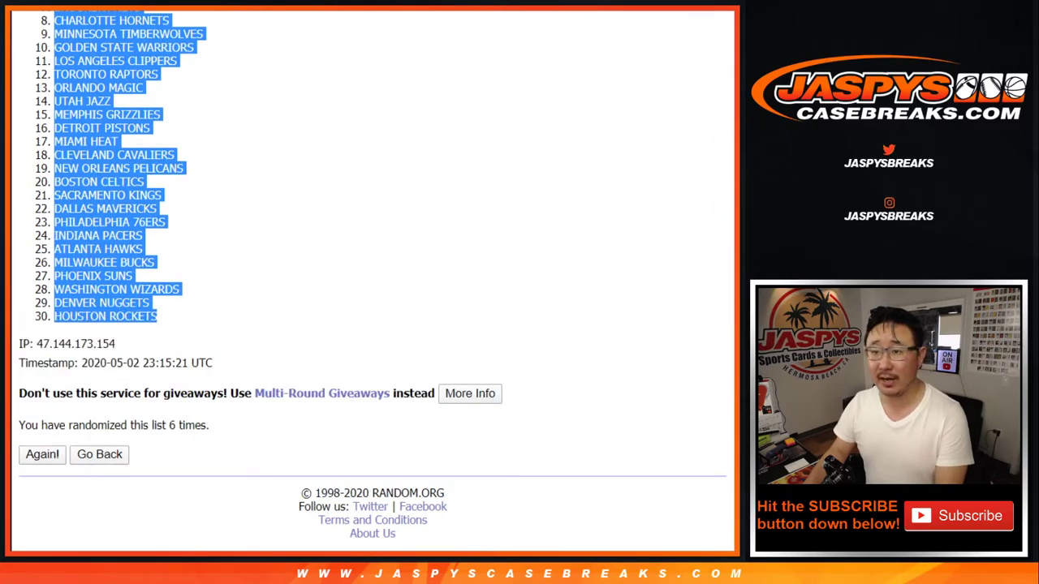
Paste the 30 shuffled teams into column B starting at B1.
{"action": "key", "text": "alt+Tab"}
{"action": "right_click", "coordinate": [162, 126]}
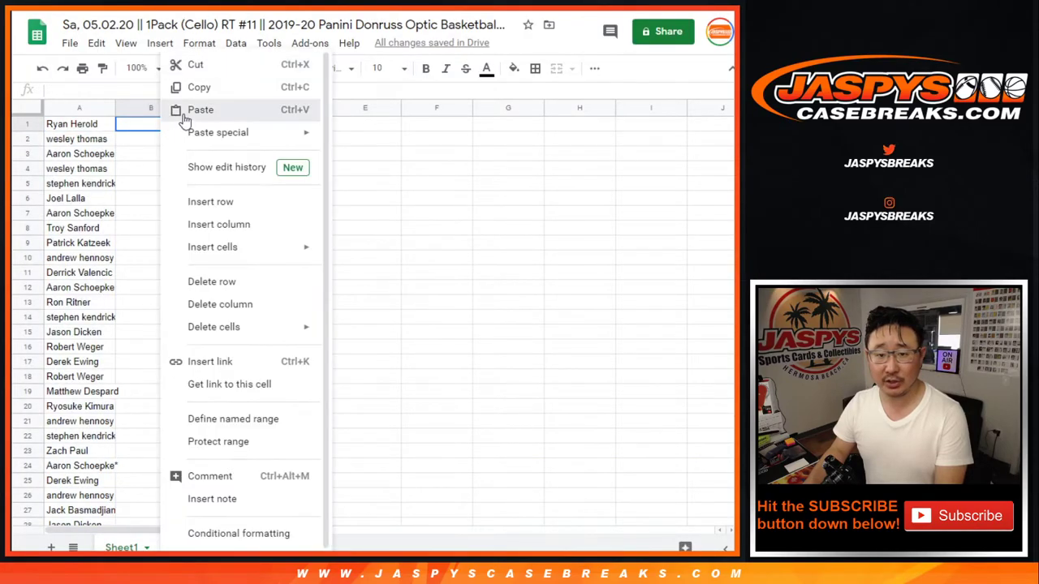
{"action": "left_click", "coordinate": [185, 119]}
Set the whole sheet to Nunito size 12 and widen column A to fit names.
{"action": "left_click", "coordinate": [30, 109]}
{"action": "left_click", "coordinate": [343, 70]}
{"action": "left_click", "coordinate": [361, 208]}
{"action": "left_click", "coordinate": [395, 68]}
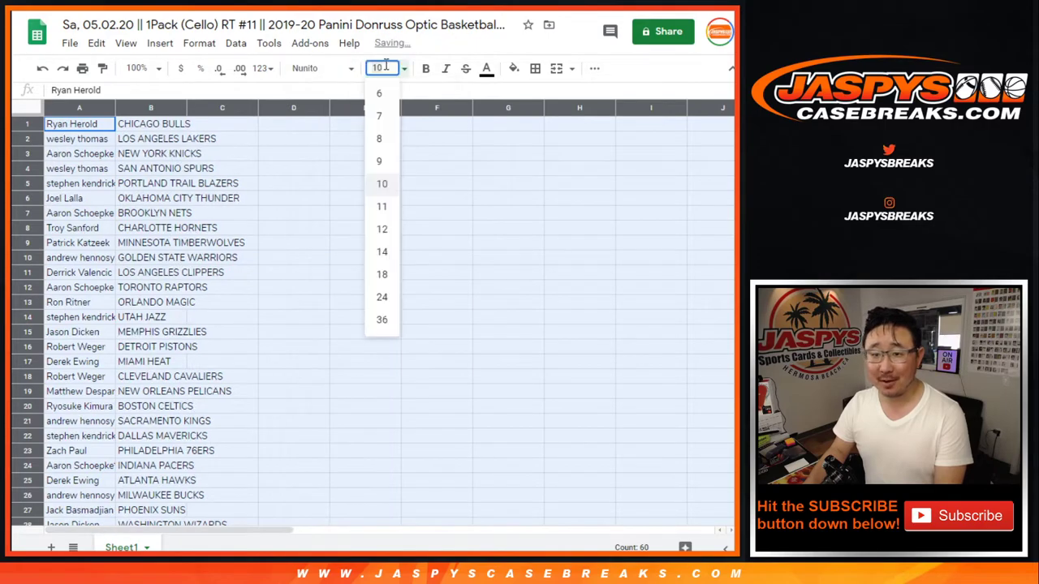
{"action": "left_click", "coordinate": [381, 229]}
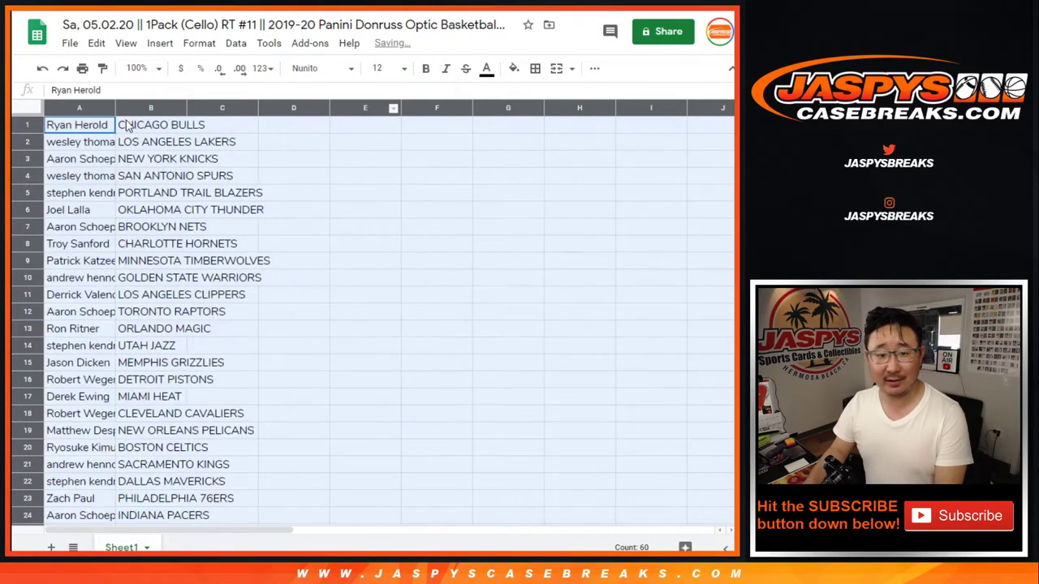
{"action": "double_click", "coordinate": [114, 102]}
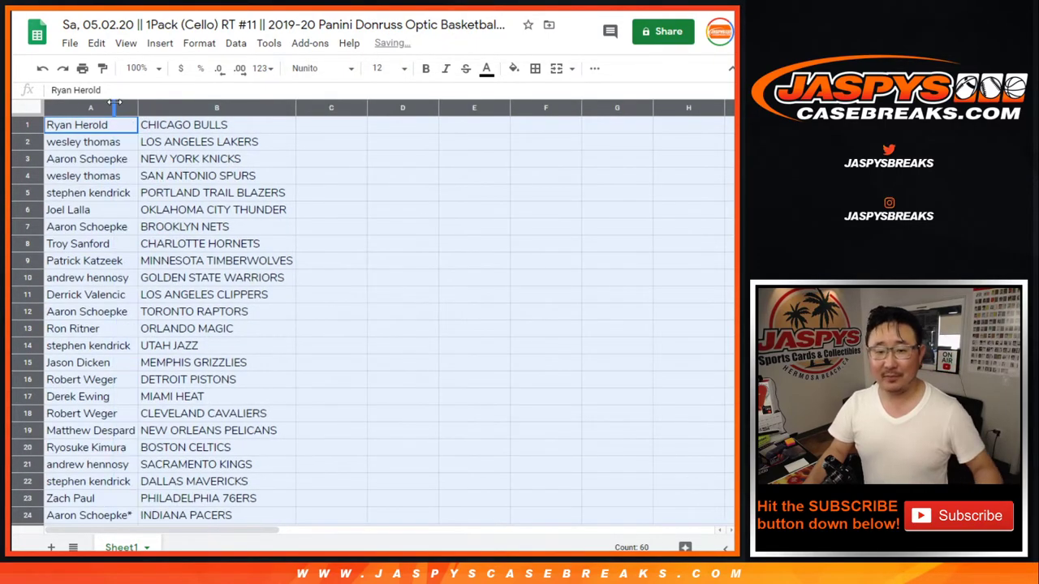
{"action": "left_click", "coordinate": [127, 132]}
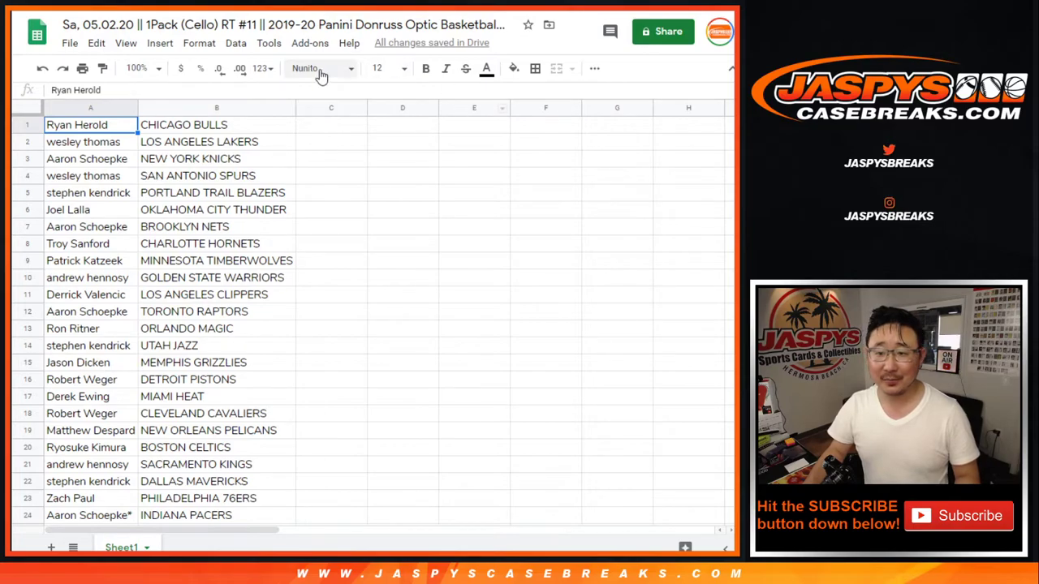
View the sheet at 125% and select the pairs A1:B15, then A16:B30.
{"action": "left_click", "coordinate": [142, 68]}
{"action": "left_click", "coordinate": [143, 183]}
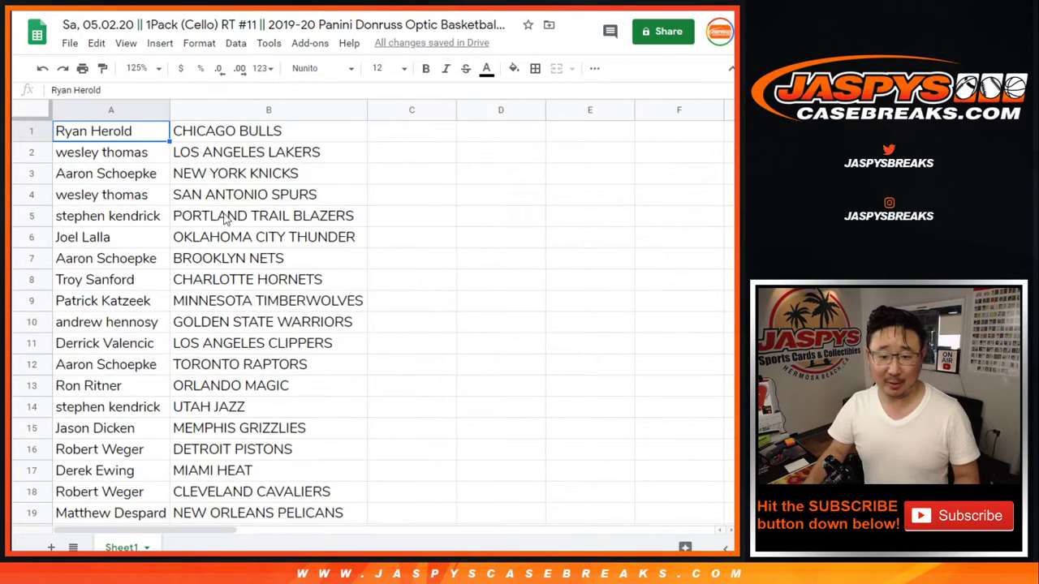
{"action": "left_click", "coordinate": [209, 436], "text": "shift"}
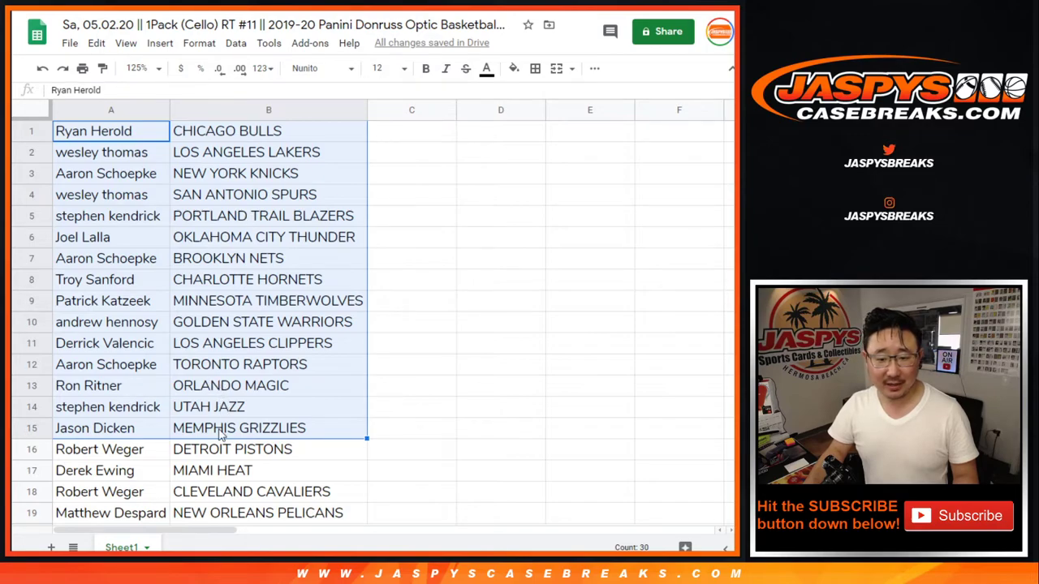
{"action": "scroll", "coordinate": [238, 413], "scroll_direction": "down", "scroll_amount": 4}
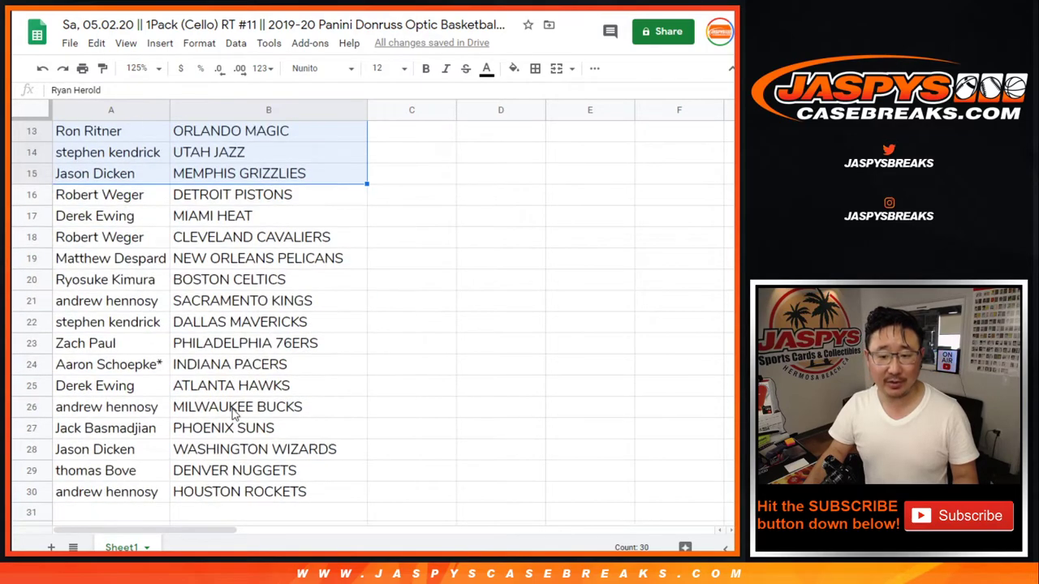
{"action": "left_click", "coordinate": [145, 204]}
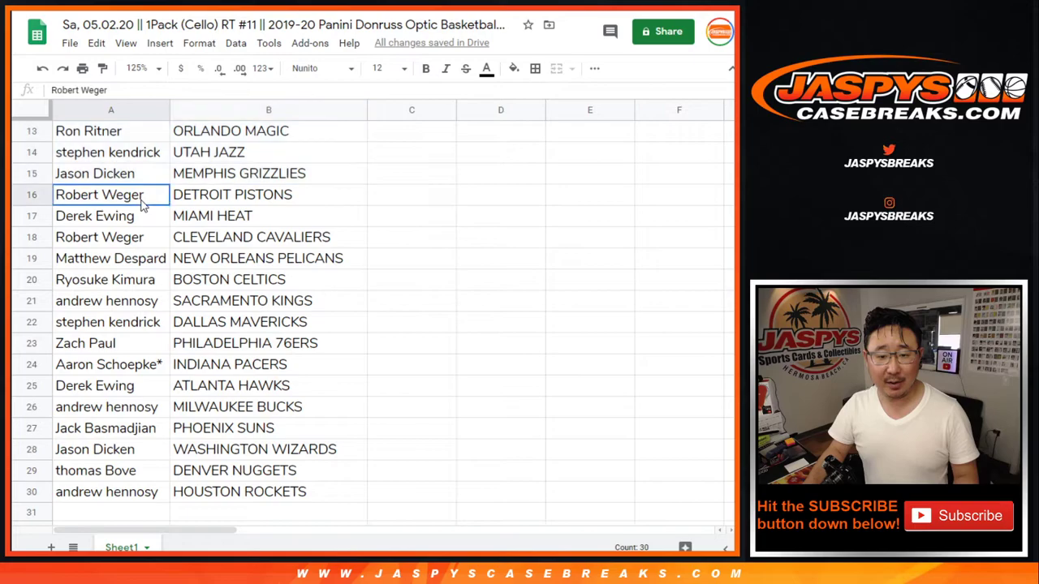
{"action": "left_click", "coordinate": [244, 492], "text": "shift"}
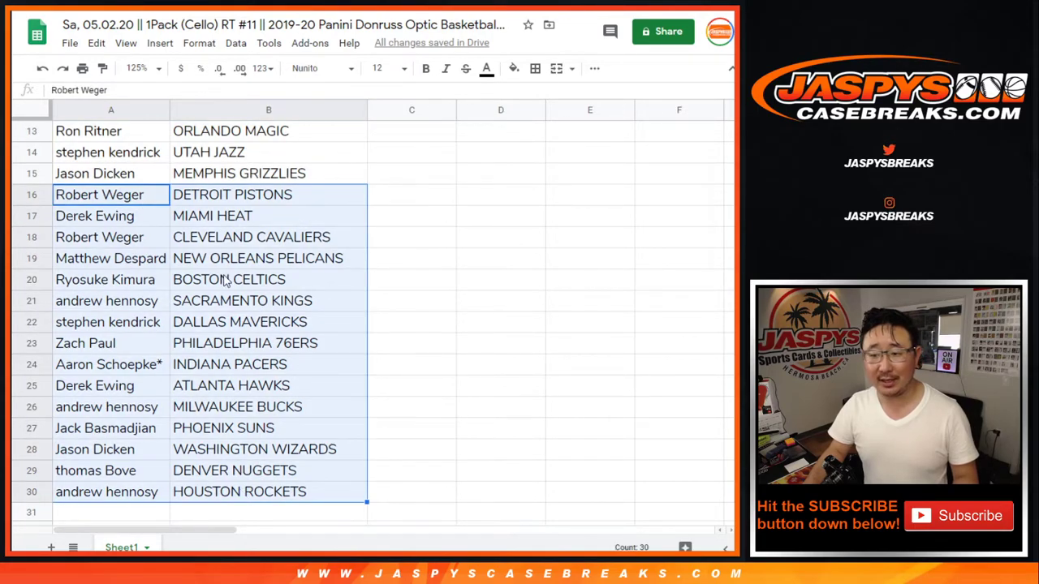
Return to the top and zoom out to 75% so all 30 rows show.
{"action": "scroll", "coordinate": [241, 284], "scroll_direction": "down", "scroll_amount": 1}
{"action": "scroll", "coordinate": [278, 310], "scroll_direction": "up", "scroll_amount": 1}
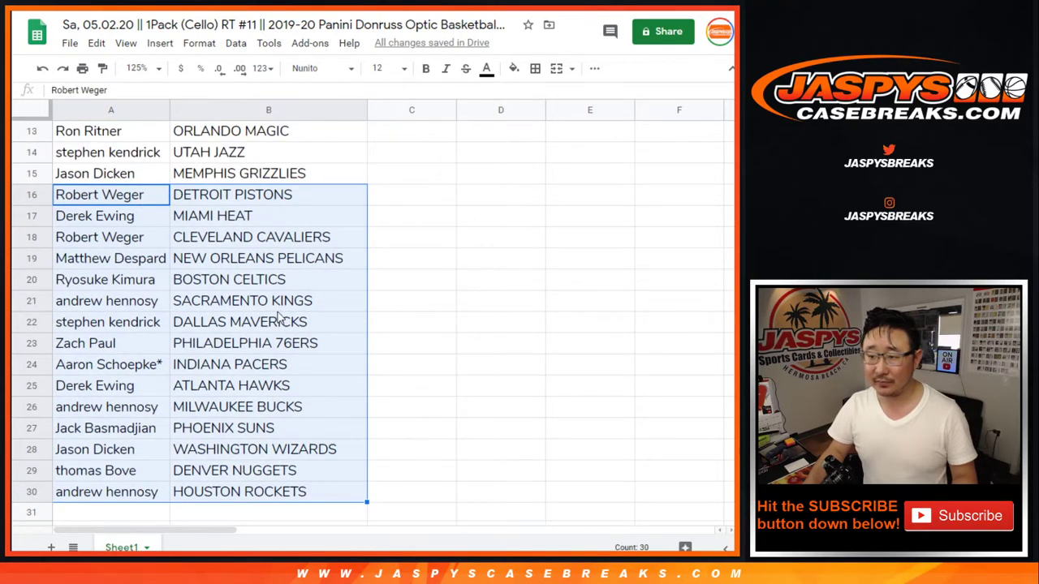
{"action": "scroll", "coordinate": [268, 316], "scroll_direction": "up", "scroll_amount": 5}
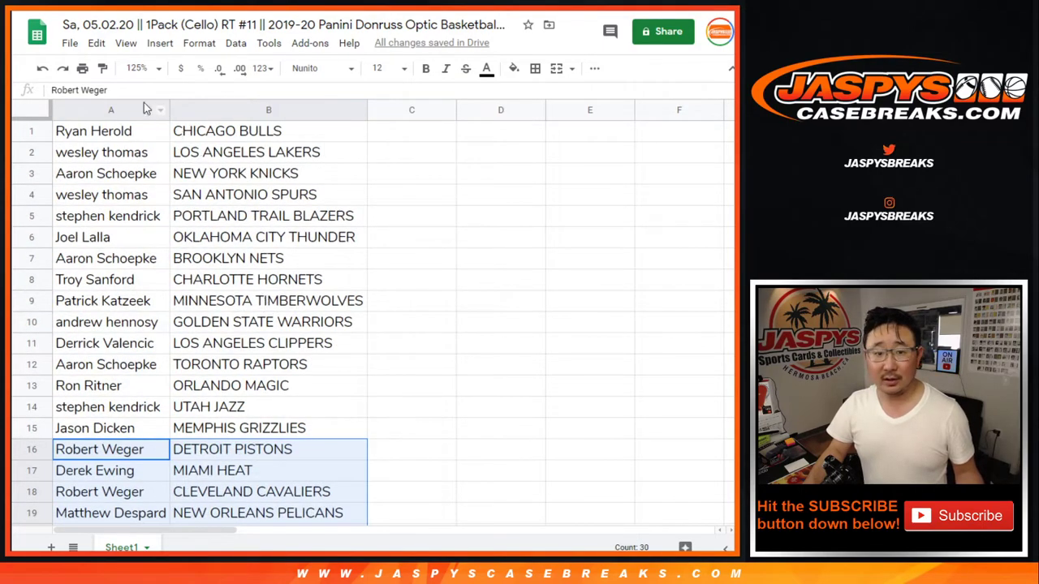
{"action": "left_click", "coordinate": [137, 69]}
{"action": "left_click", "coordinate": [139, 115]}
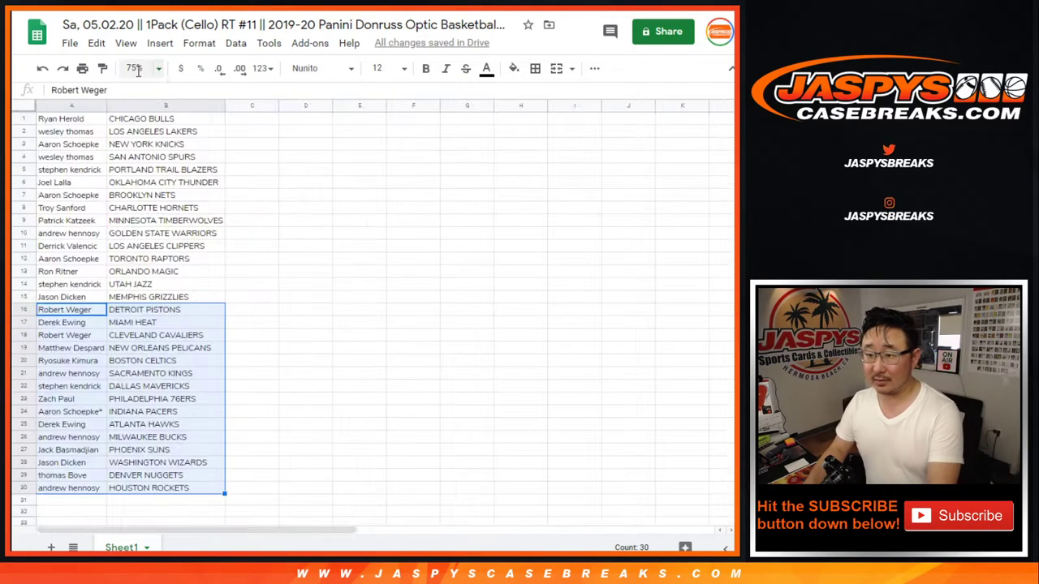
Sort the sheet by the team column B, A to Z.
{"action": "left_click", "coordinate": [71, 105]}
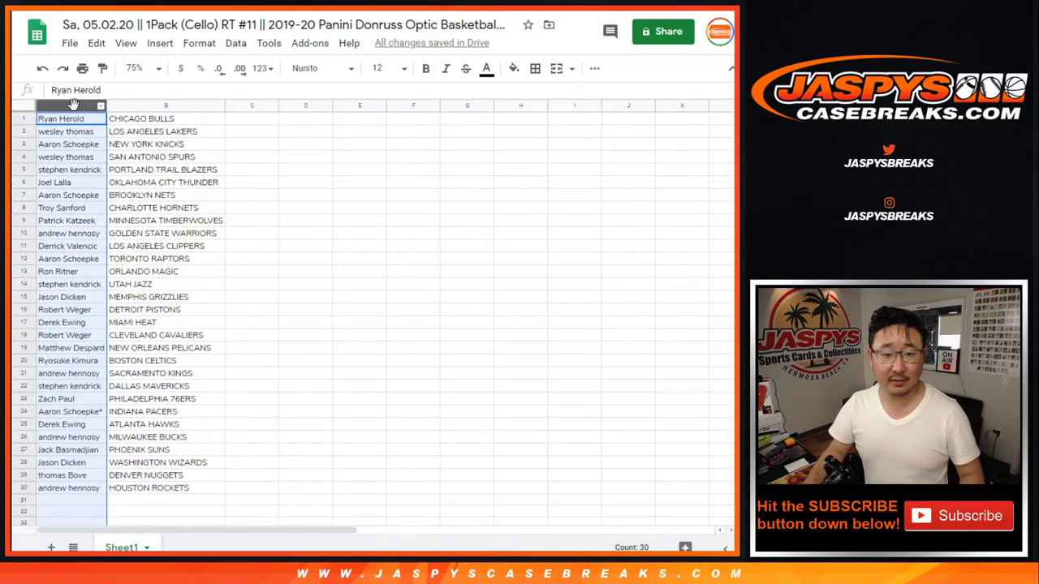
{"action": "left_click", "coordinate": [237, 43]}
{"action": "left_click", "coordinate": [166, 106]}
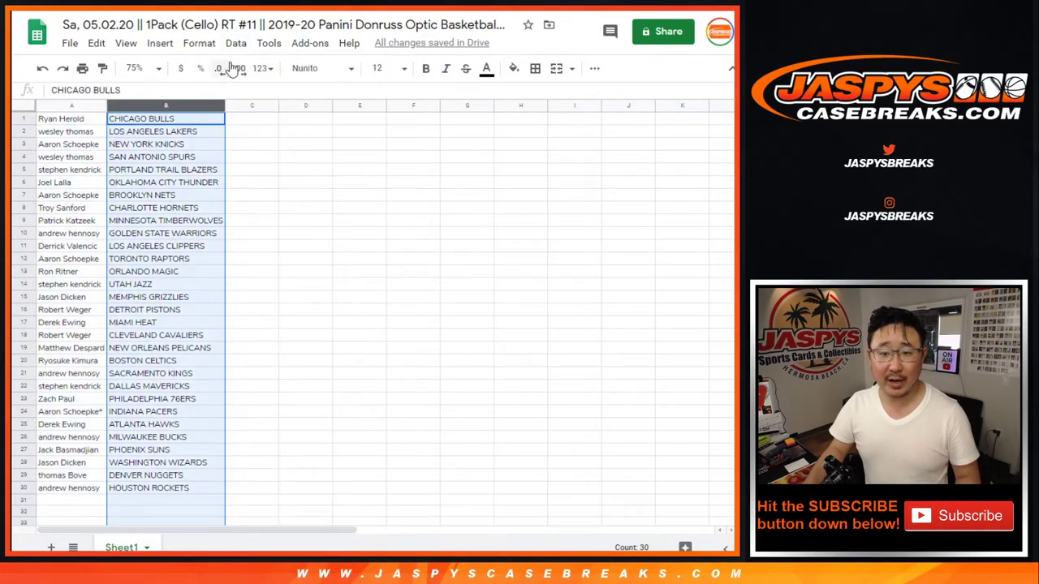
{"action": "left_click", "coordinate": [236, 43]}
{"action": "left_click", "coordinate": [276, 69]}
Give every cell of A1:B30 borders and centre the text.
{"action": "left_click", "coordinate": [87, 175]}
{"action": "key", "text": "ctrl+a"}
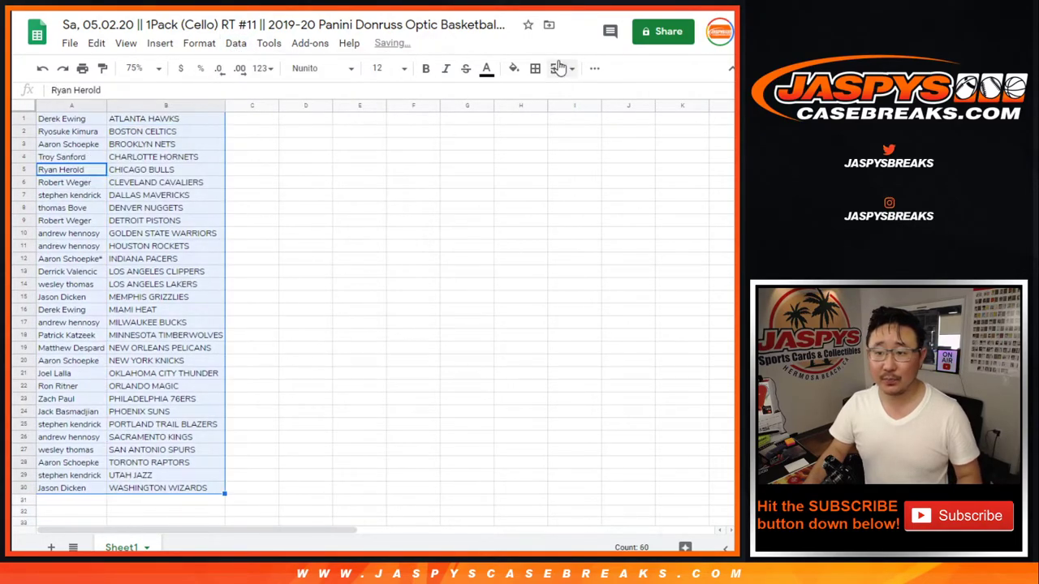
{"action": "left_click", "coordinate": [535, 68]}
{"action": "left_click", "coordinate": [594, 68]}
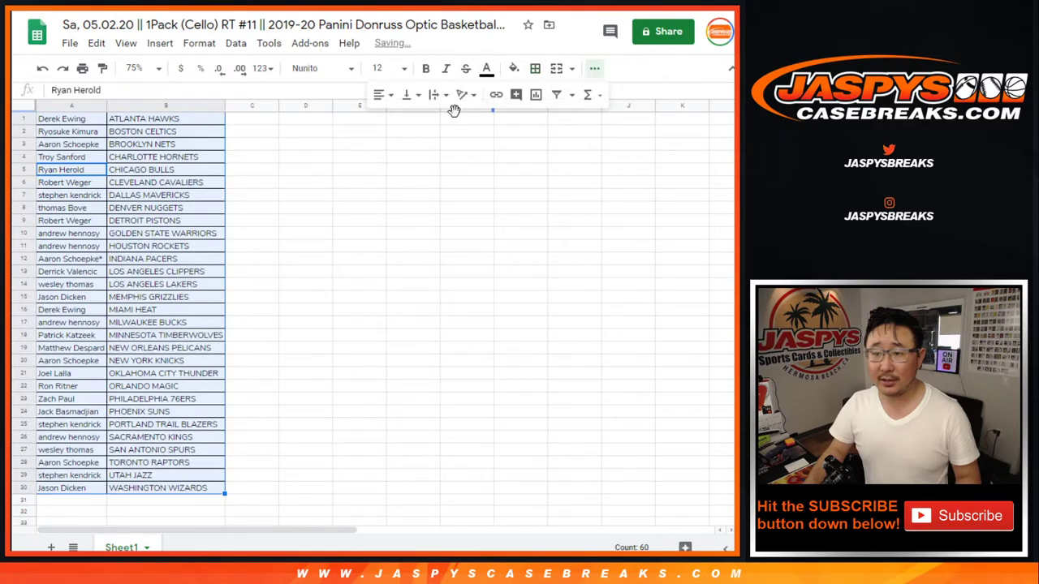
{"action": "left_click", "coordinate": [384, 95]}
{"action": "left_click", "coordinate": [397, 118]}
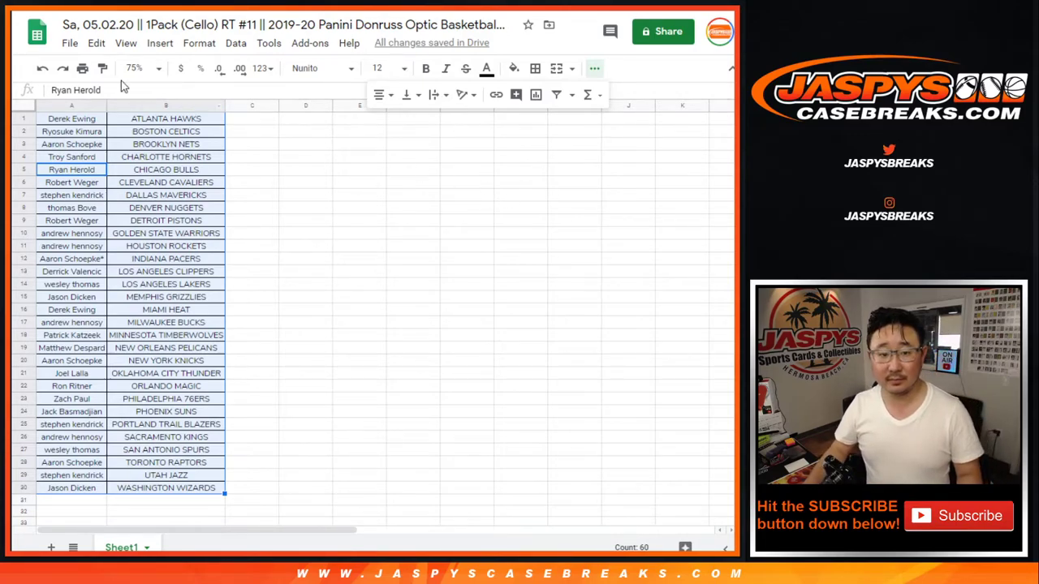
Print the sheet in portrait with the workbook title as header.
{"action": "left_click", "coordinate": [82, 68]}
{"action": "left_click", "coordinate": [645, 200]}
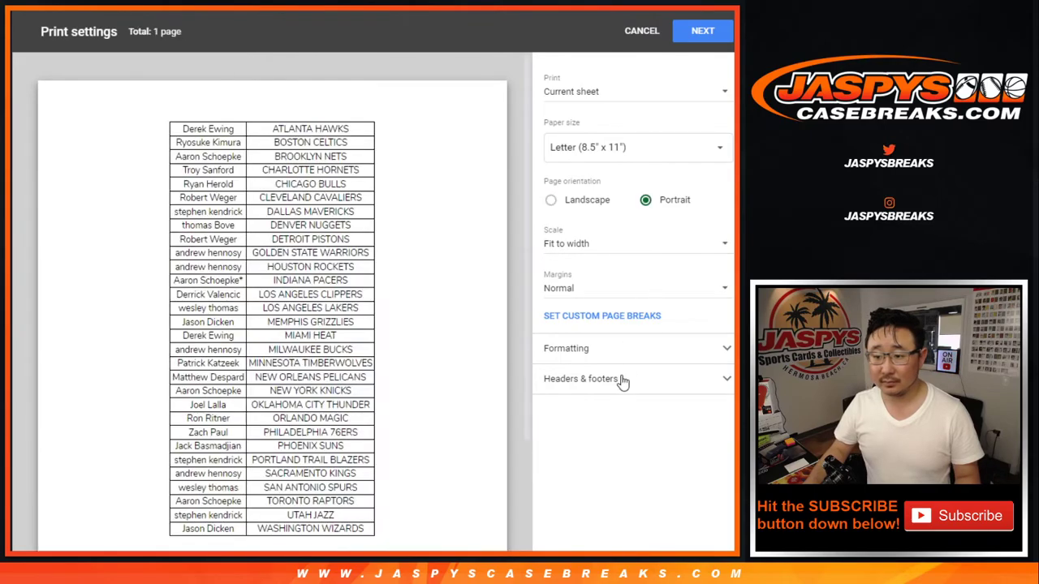
{"action": "left_click", "coordinate": [623, 380]}
{"action": "left_click", "coordinate": [578, 431]}
{"action": "left_click", "coordinate": [682, 34]}
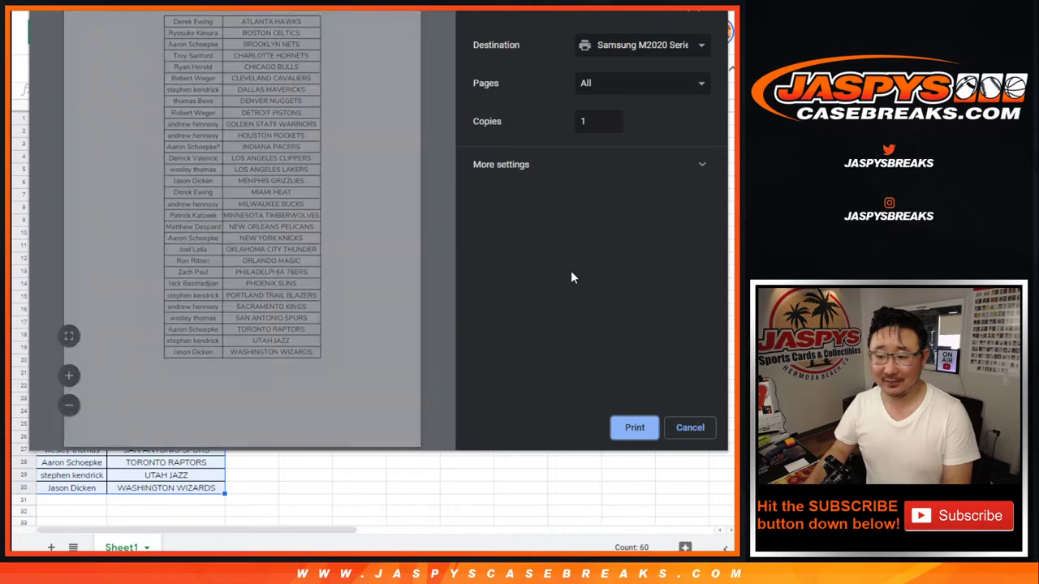
{"action": "key", "text": "Return"}
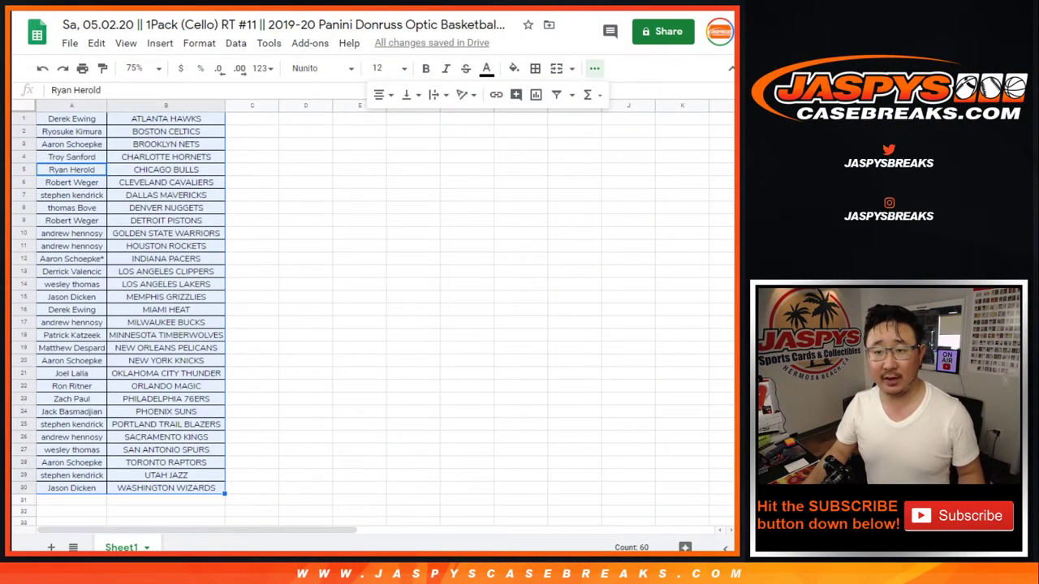
Copy the buyer names A1:A30 into the List Randomizer's entry box.
{"action": "left_click", "coordinate": [56, 122]}
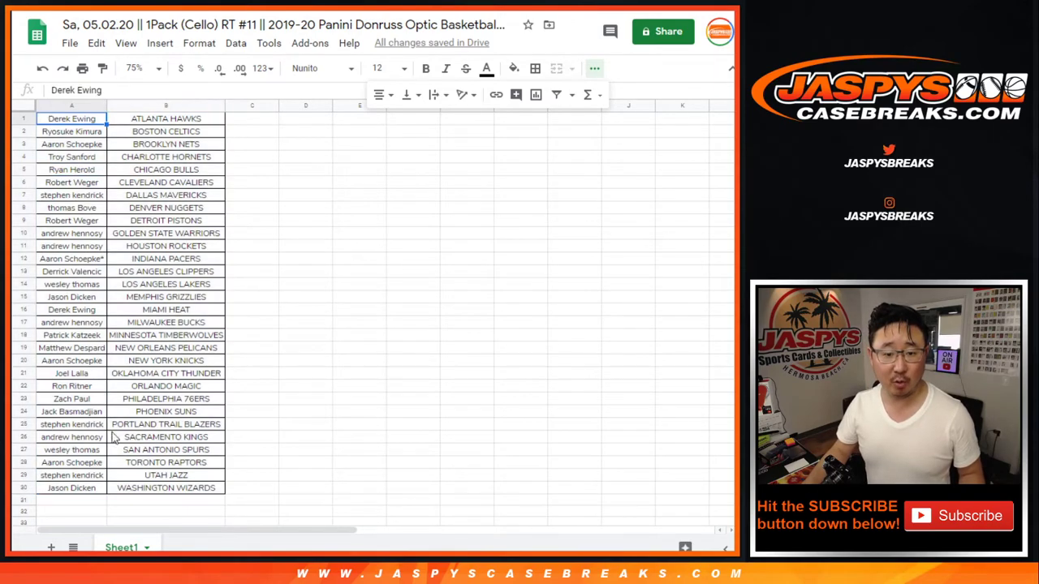
{"action": "left_click", "coordinate": [89, 488], "text": "shift"}
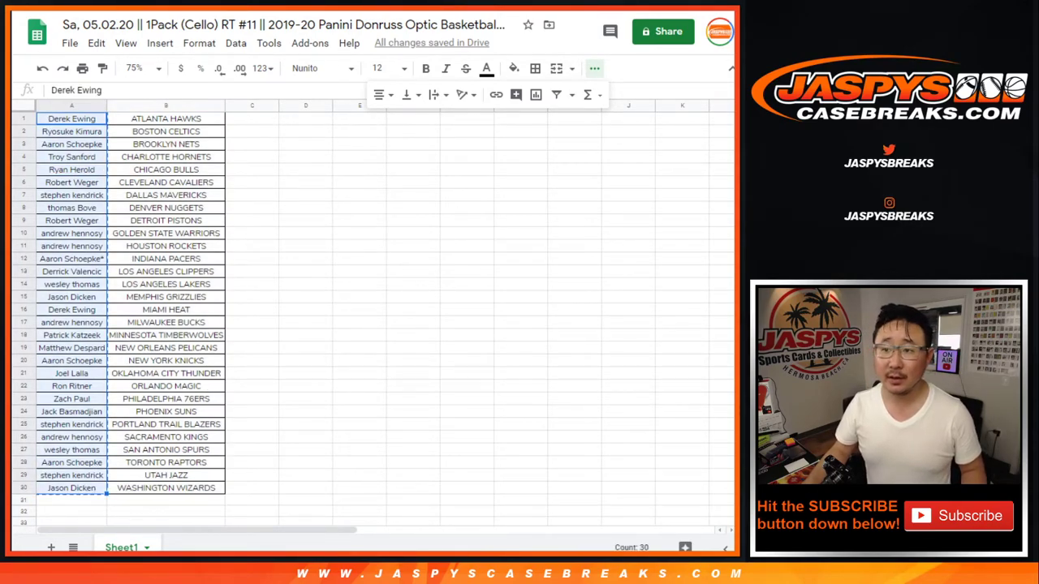
{"action": "key", "text": "alt+Tab"}
{"action": "left_click", "coordinate": [286, 380]}
{"action": "key", "text": "ctrl+v"}
{"action": "scroll", "coordinate": [297, 387], "scroll_direction": "up", "scroll_amount": 7}
Roll two dice (1 and 5), then shuffle the buyer list six times.
{"action": "key", "text": "ctrl+Tab"}
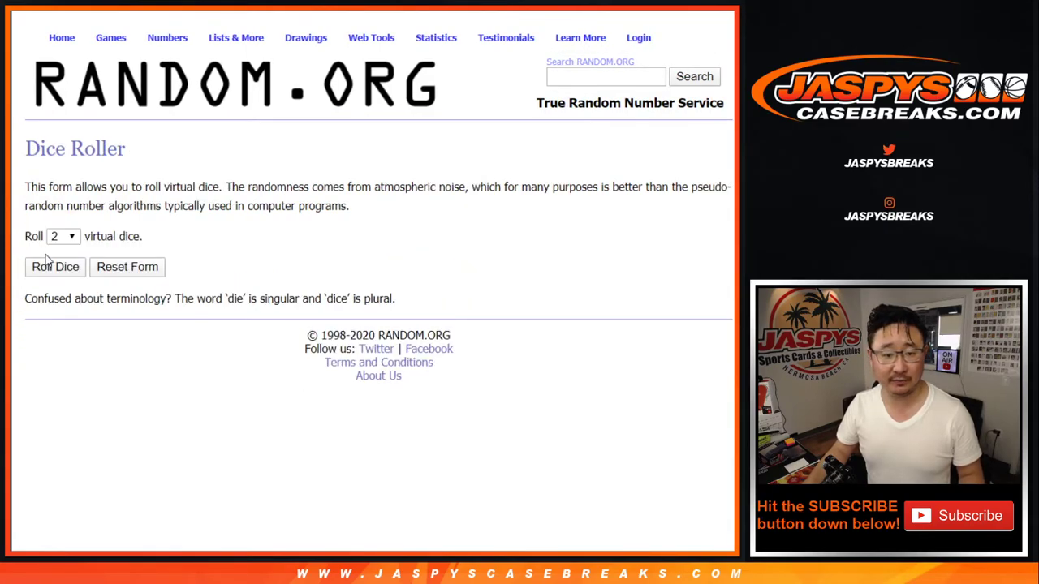
{"action": "left_click", "coordinate": [50, 268]}
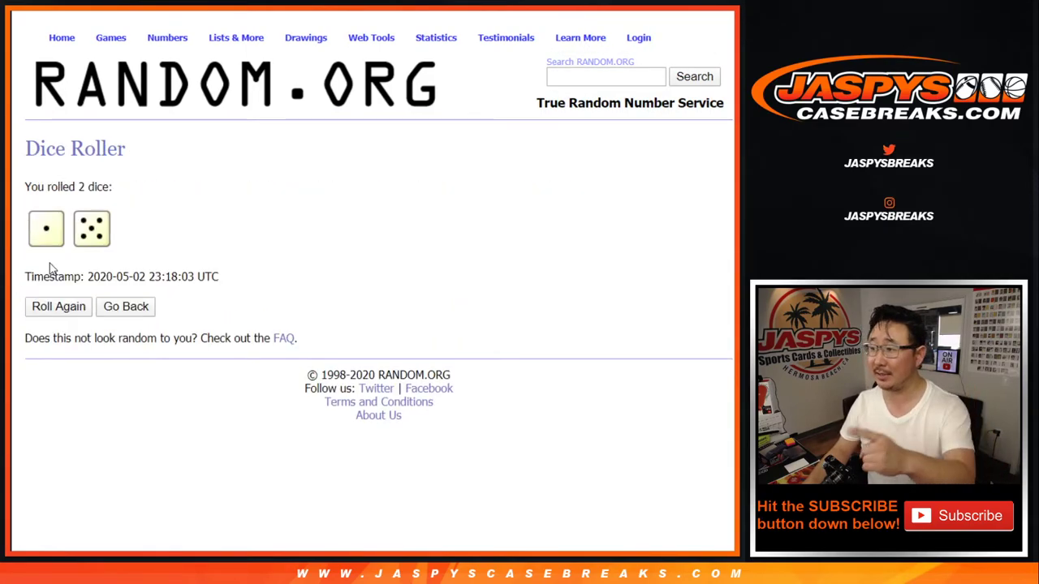
{"action": "key", "text": "ctrl+shift+Tab"}
{"action": "scroll", "coordinate": [598, 322], "scroll_direction": "down", "scroll_amount": 3}
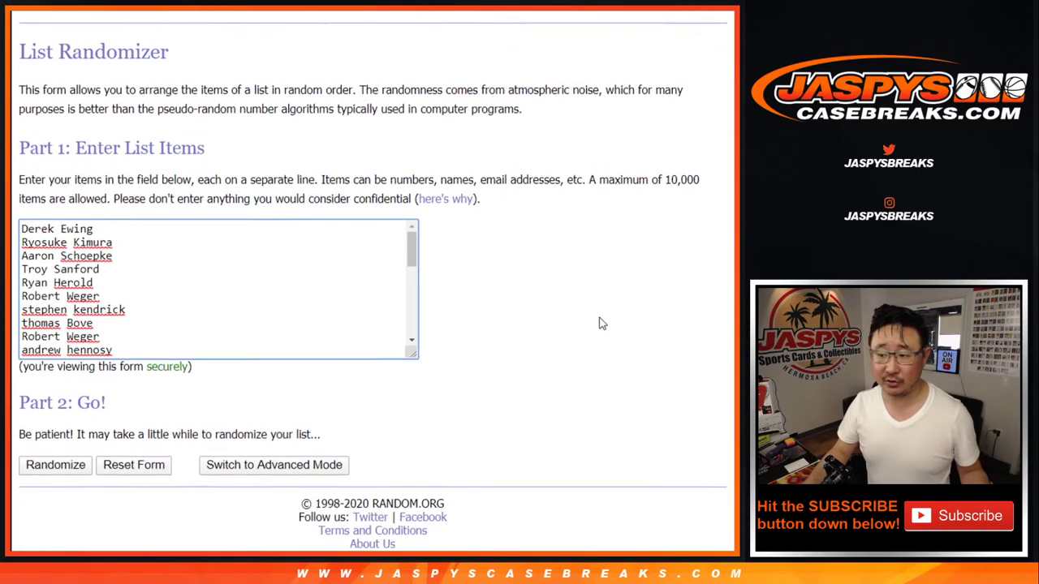
{"action": "left_click", "coordinate": [54, 454]}
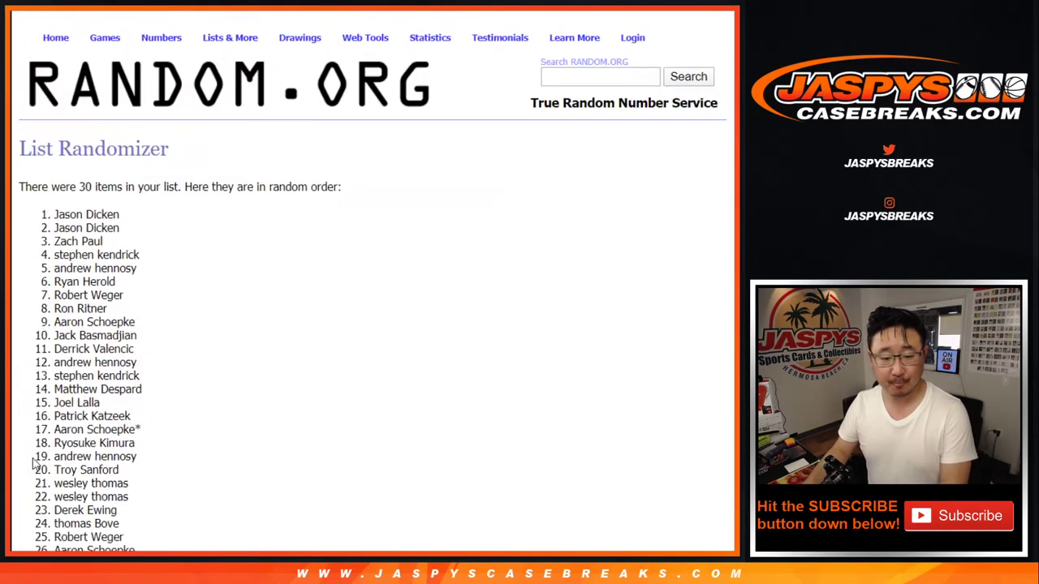
{"action": "scroll", "coordinate": [33, 462], "scroll_direction": "down", "scroll_amount": 3}
{"action": "left_click", "coordinate": [34, 461]}
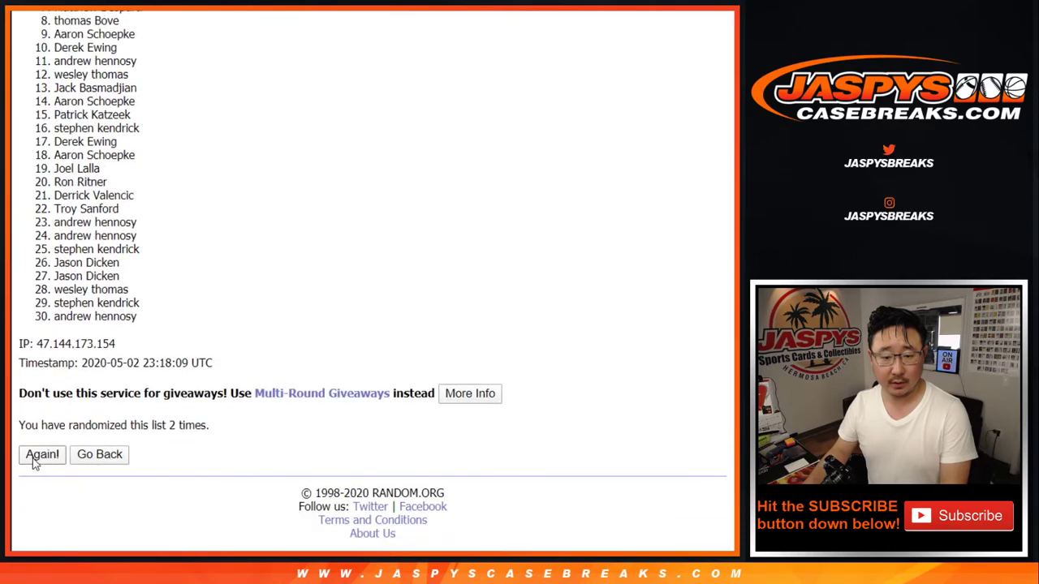
{"action": "left_click", "coordinate": [34, 461]}
{"action": "left_click", "coordinate": [42, 454]}
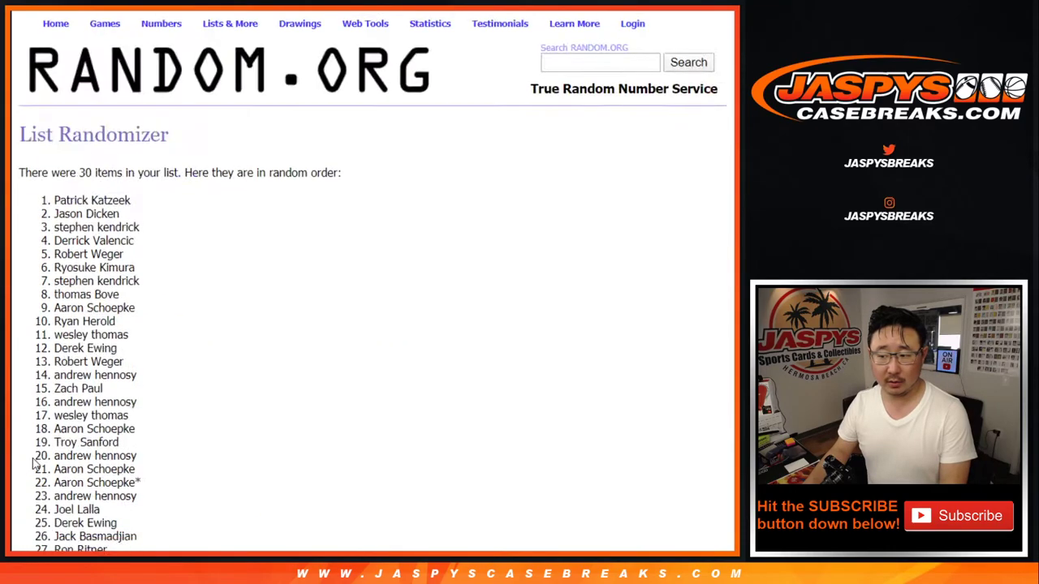
{"action": "left_click", "coordinate": [37, 456]}
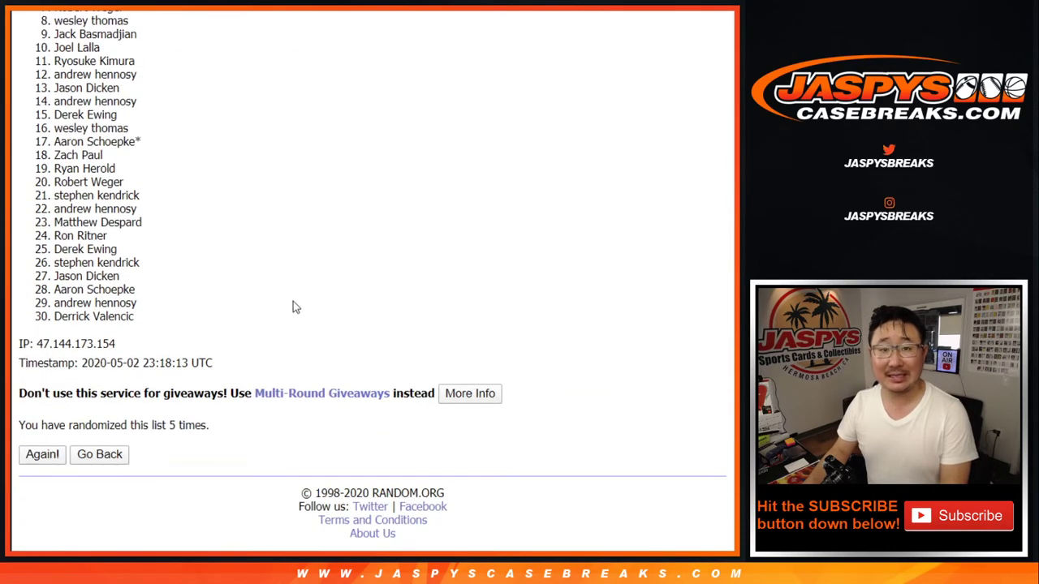
{"action": "key", "text": "Return"}
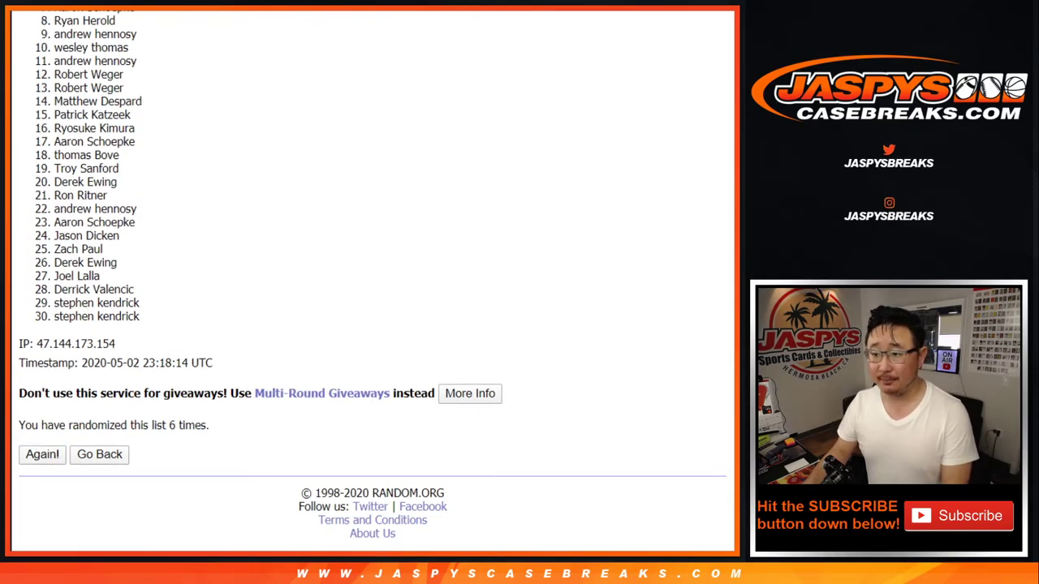
Highlight the first four randomized names as the winners.
{"action": "scroll", "coordinate": [372, 279], "scroll_direction": "up", "scroll_amount": 1}
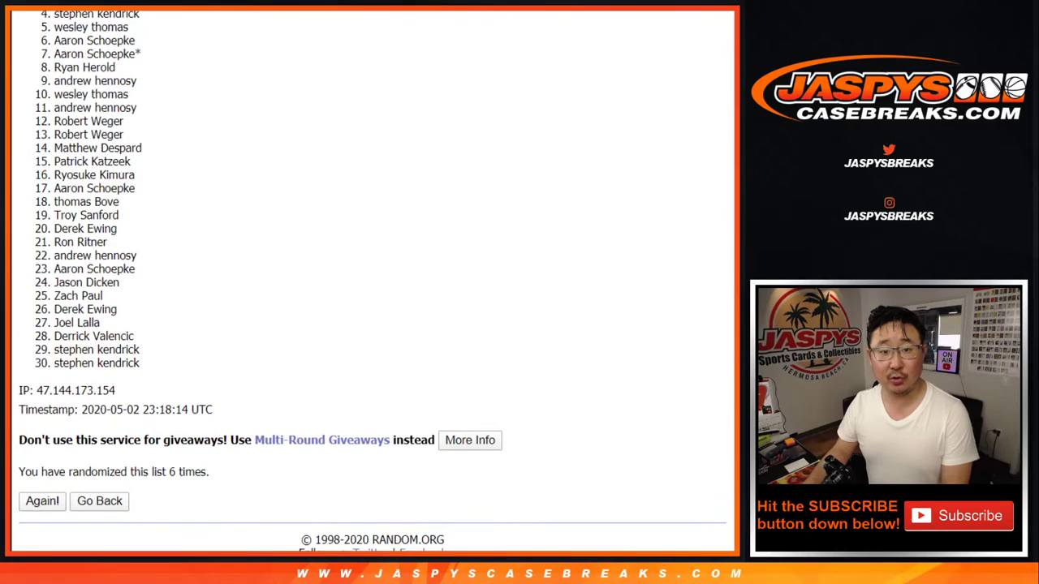
{"action": "scroll", "coordinate": [372, 281], "scroll_direction": "up", "scroll_amount": 1}
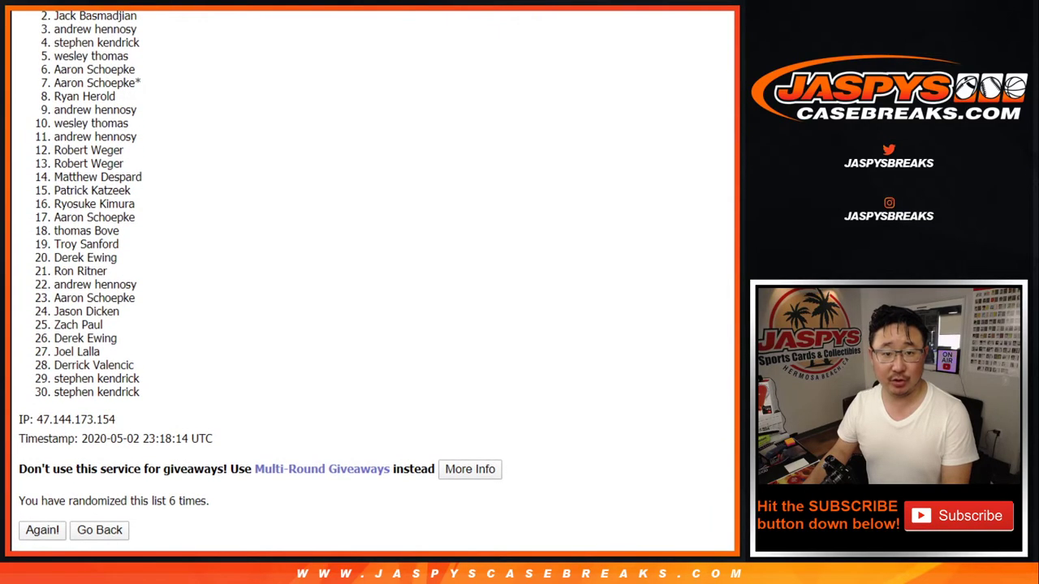
{"action": "scroll", "coordinate": [373, 281], "scroll_direction": "up", "scroll_amount": 1}
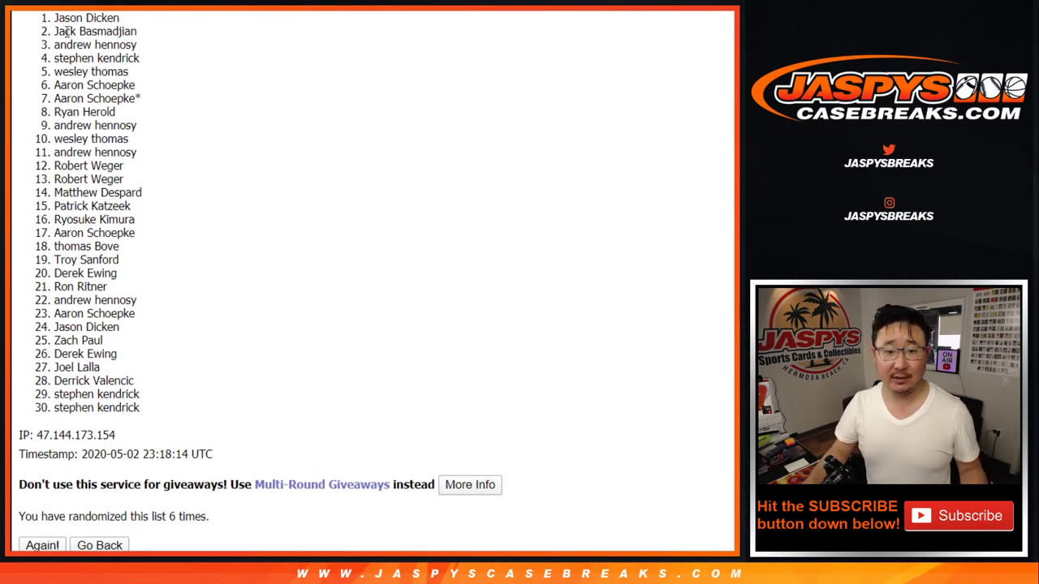
{"action": "left_click_drag", "start_coordinate": [56, 15], "coordinate": [130, 68]}
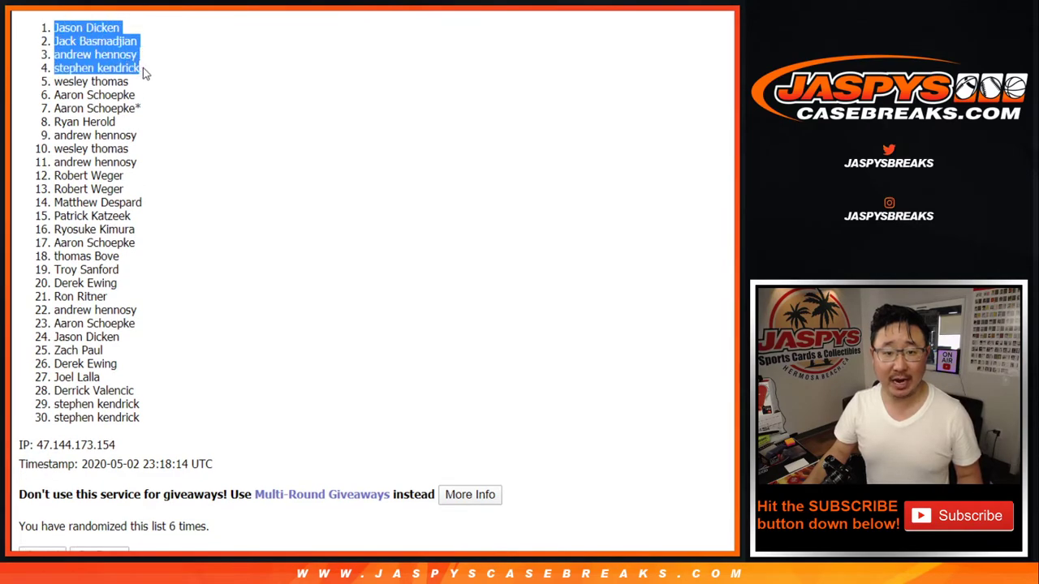